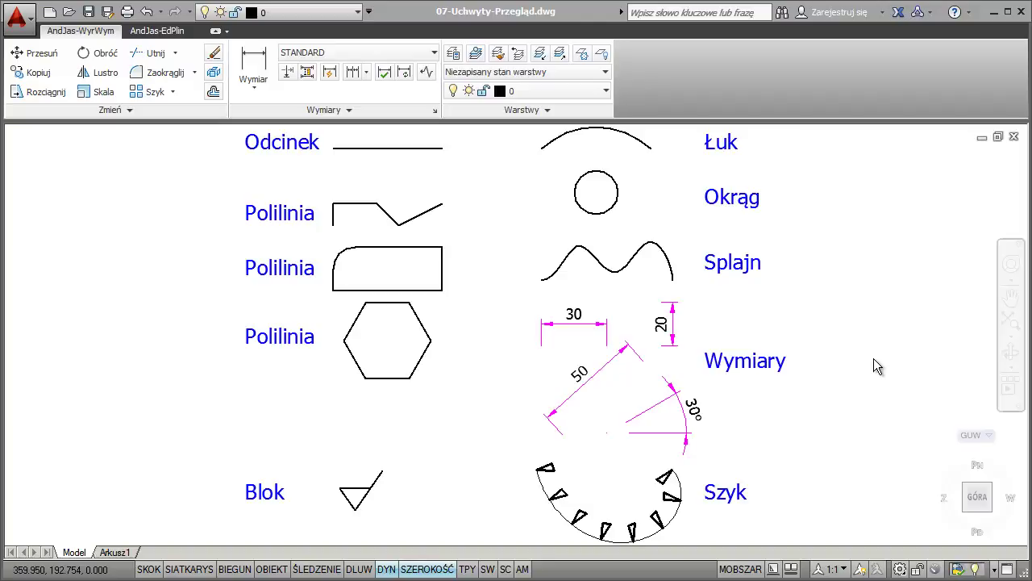
Step: Select the hexagon polyline in 07-Uchwyty-Przegląd.dwg with a small selection window
{"action": "right_click", "coordinate": [136, 261]}
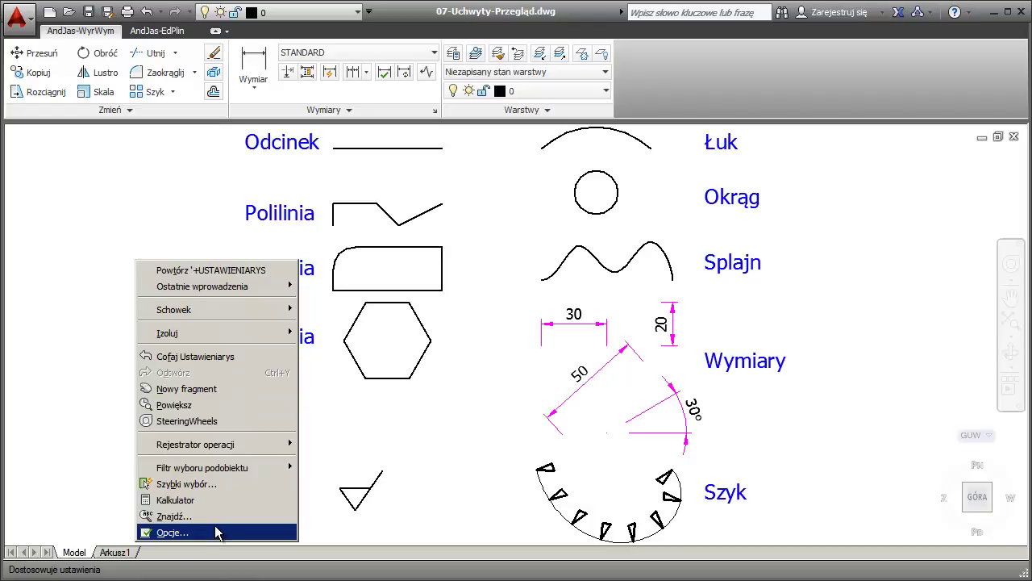
{"action": "left_click", "coordinate": [404, 380]}
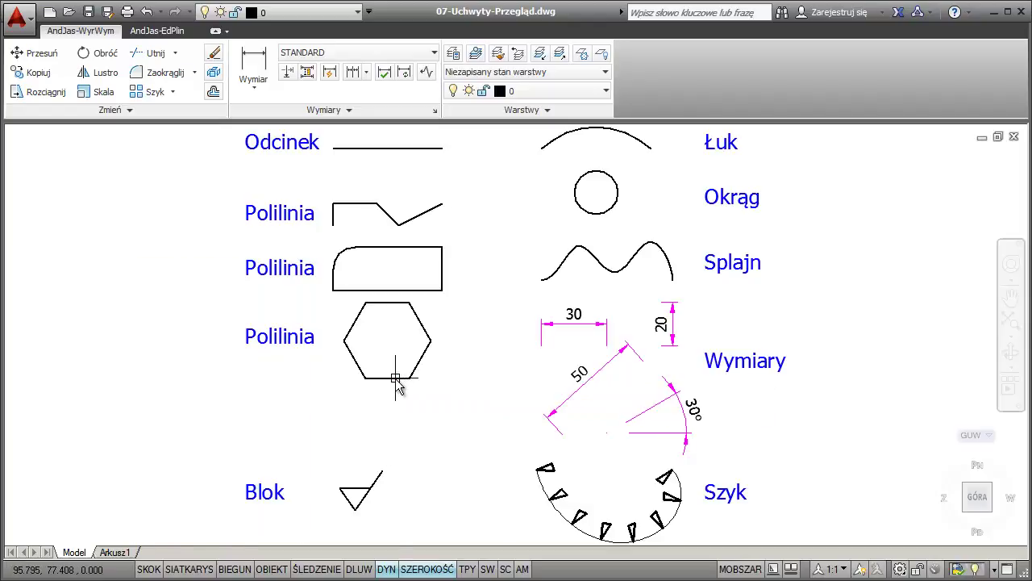
{"action": "left_click", "coordinate": [397, 381]}
Step: View the hexagon's full properties: length 120, area 1039.23, closed
{"action": "right_click", "coordinate": [212, 378]}
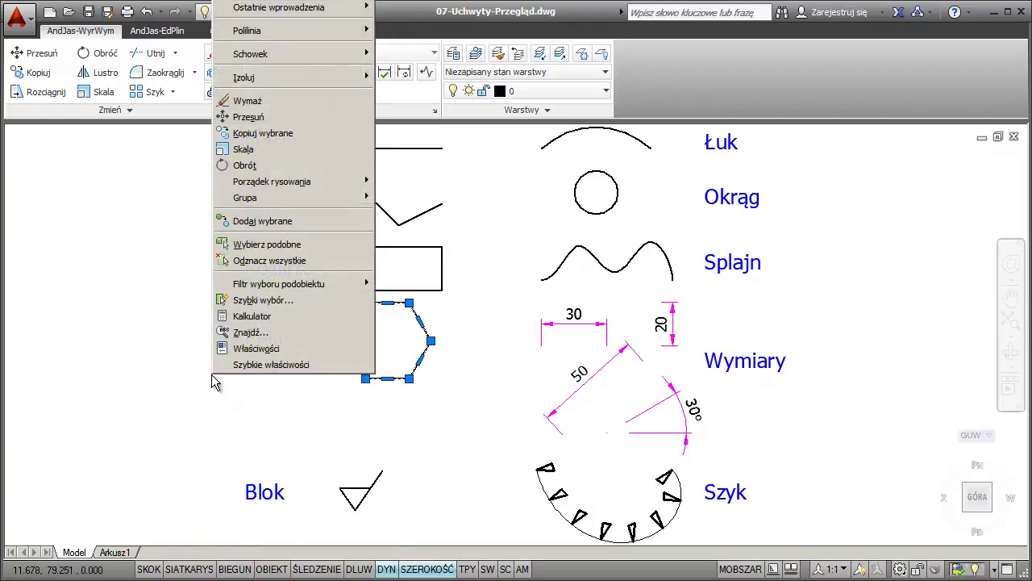
{"action": "left_click", "coordinate": [263, 356]}
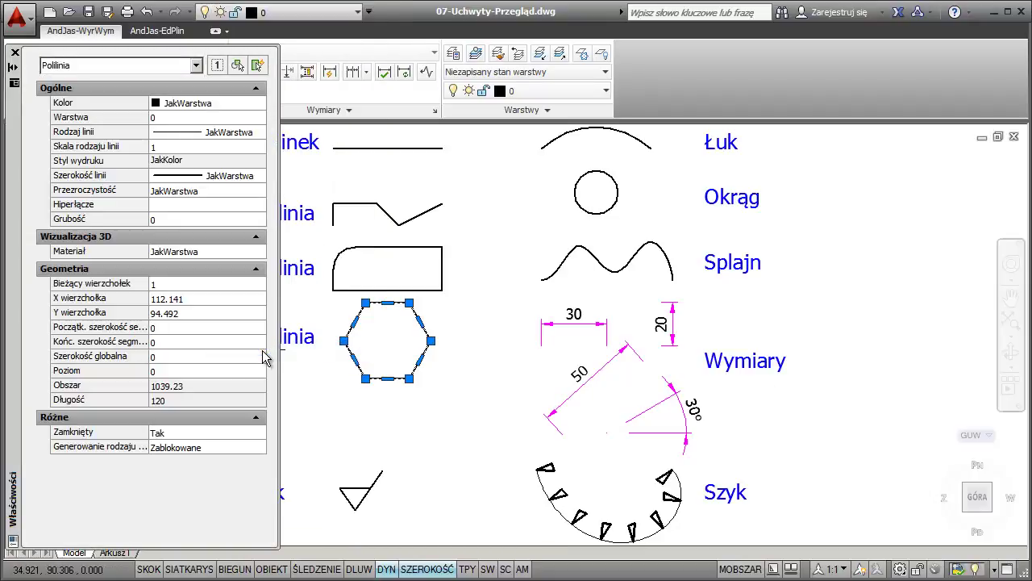
{"action": "key", "text": "ctrl+1"}
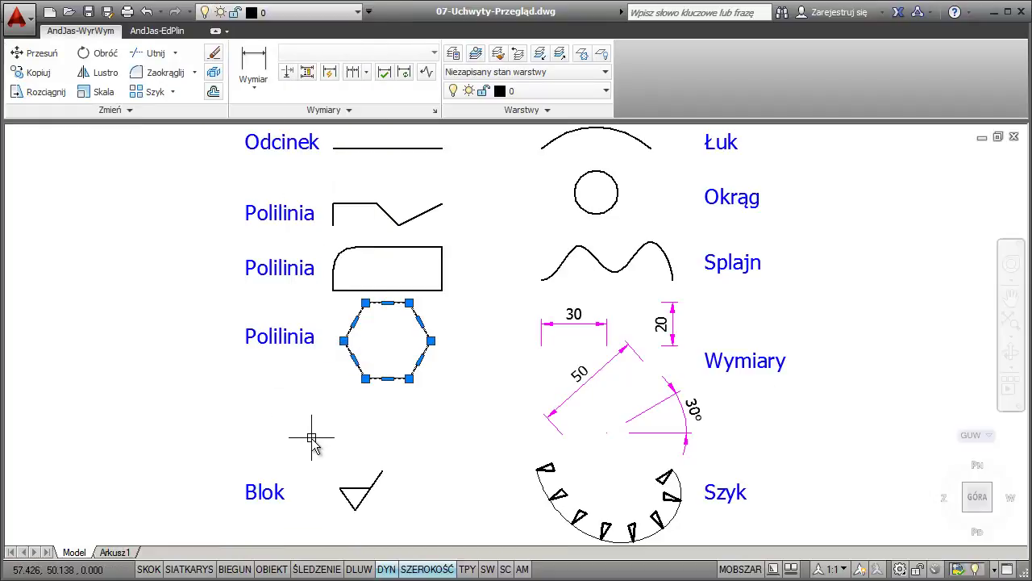
Step: Clear the selection and toggle the empty Properties palette on and off with Ctrl+1
{"action": "key", "text": "Escape"}
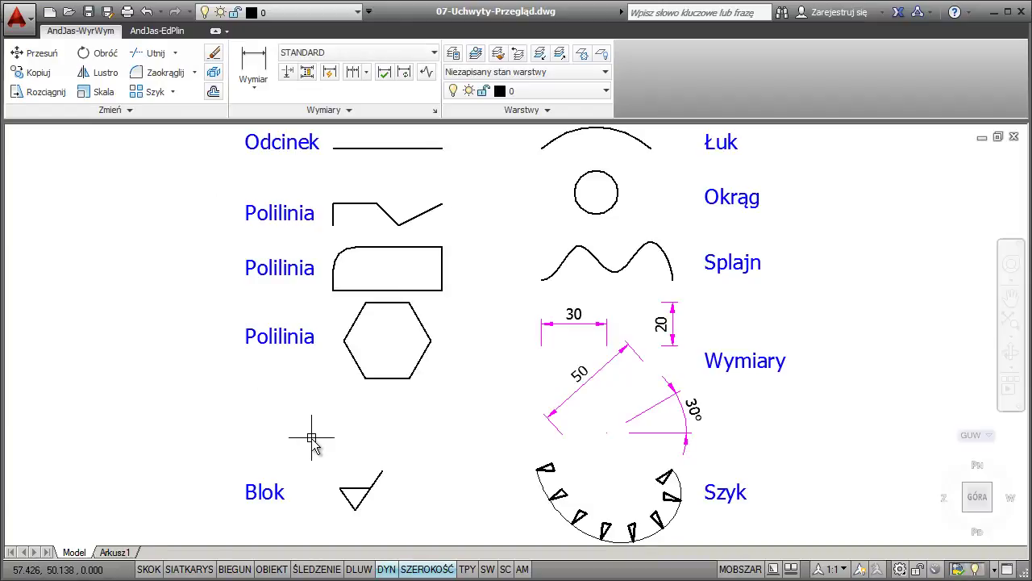
{"action": "key", "text": "ctrl+1"}
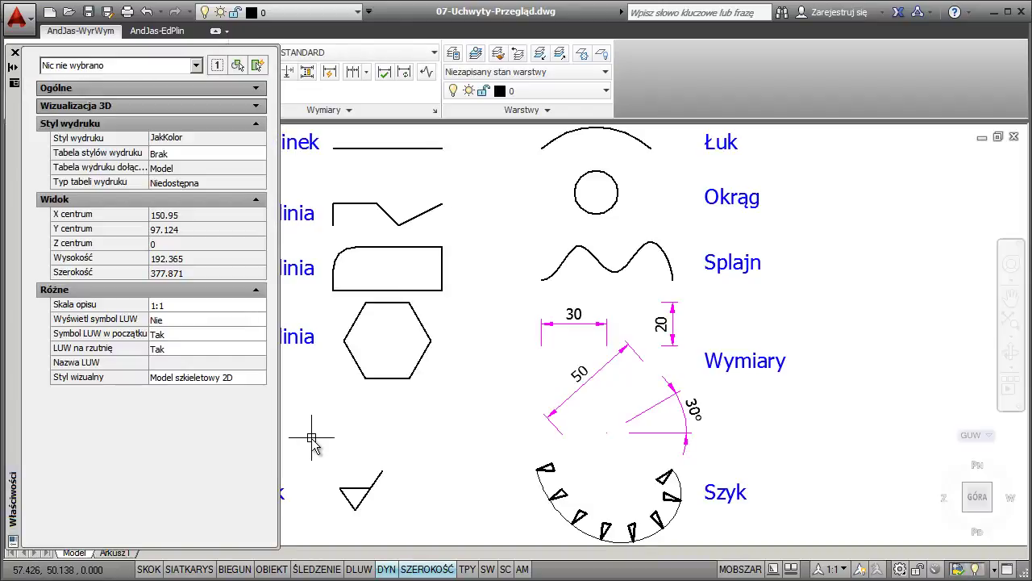
{"action": "key", "text": "ctrl+1"}
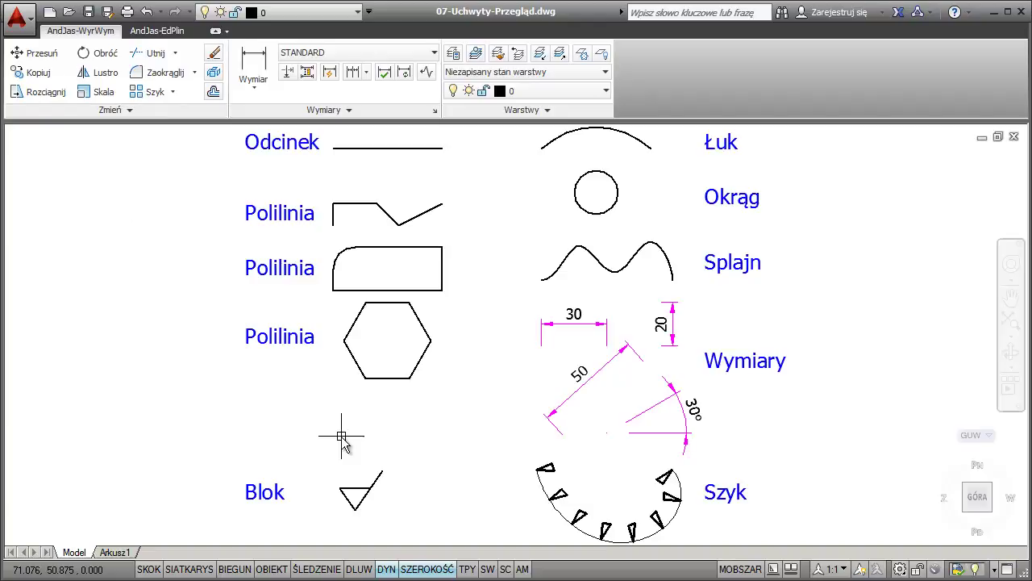
Step: Collapse the ribbon to tab names only and zoom in on the drawing
{"action": "left_click", "coordinate": [216, 30]}
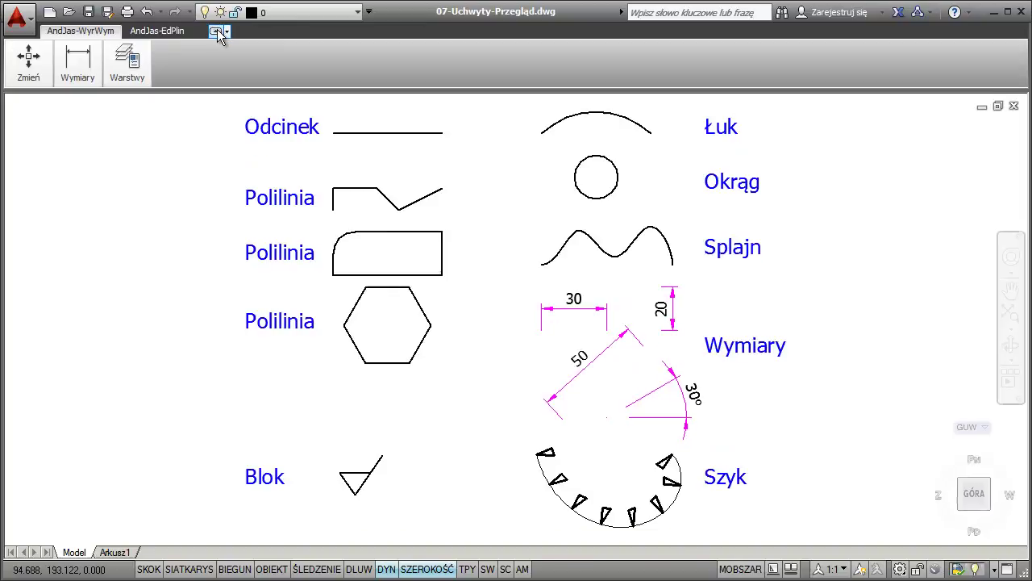
{"action": "left_click", "coordinate": [216, 30]}
{"action": "left_click", "coordinate": [216, 31]}
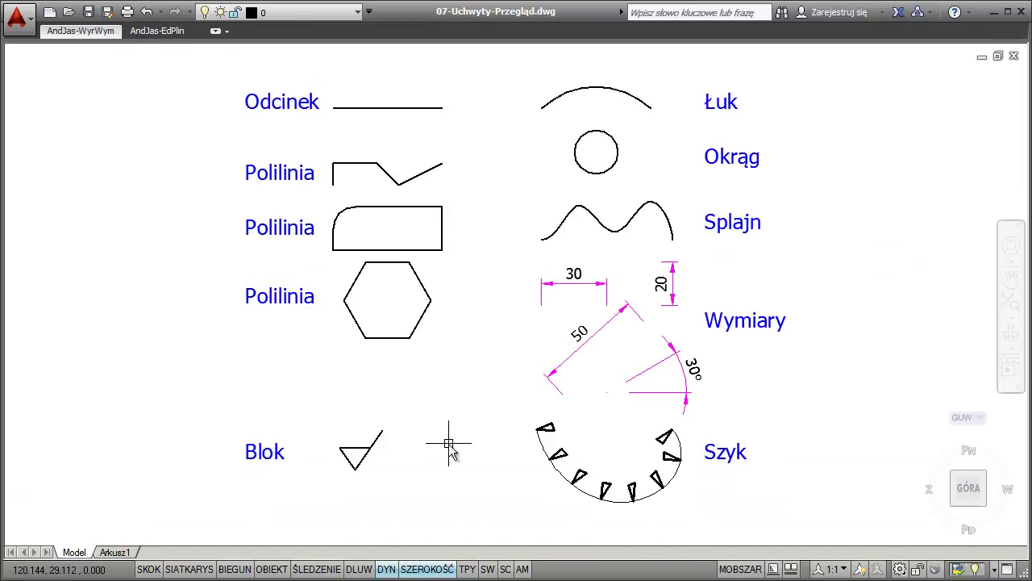
{"action": "scroll", "coordinate": [449, 439], "scroll_direction": "up", "scroll_amount": 1}
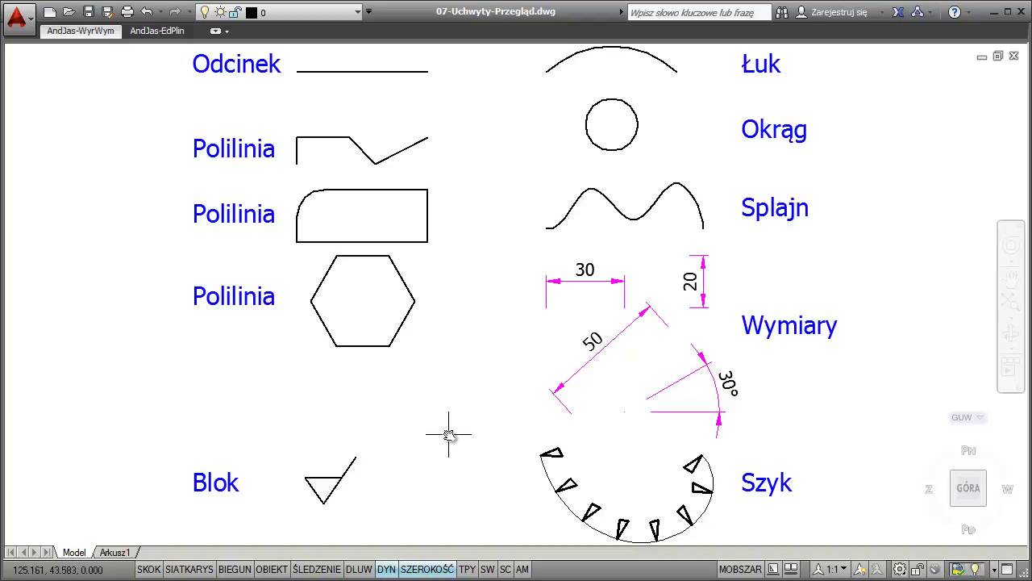
Step: Turn on Quick Properties and compare lengths of the zigzag, rounded rectangle and hexagon (120) polylines
{"action": "left_click", "coordinate": [487, 569]}
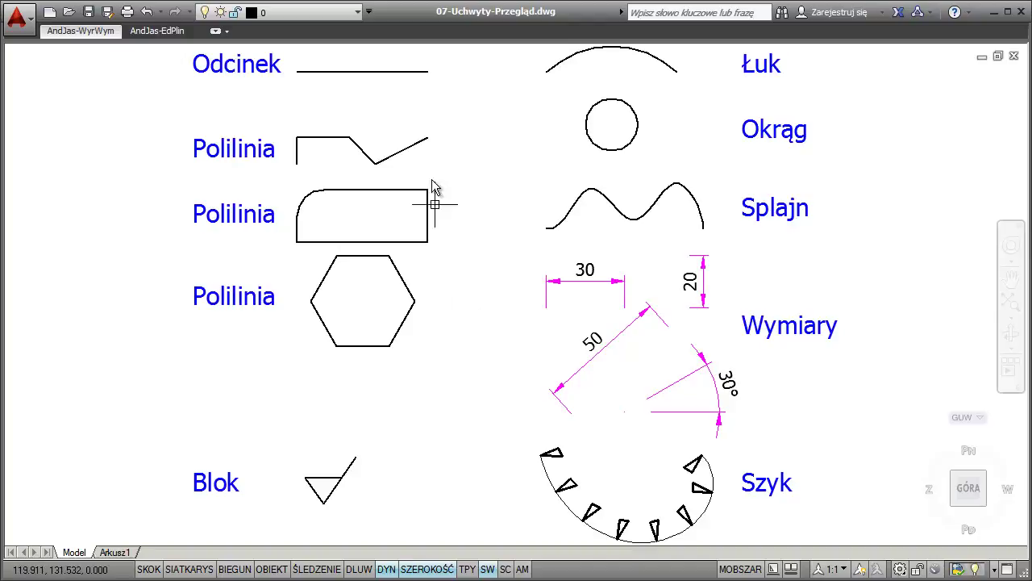
{"action": "left_click", "coordinate": [421, 146]}
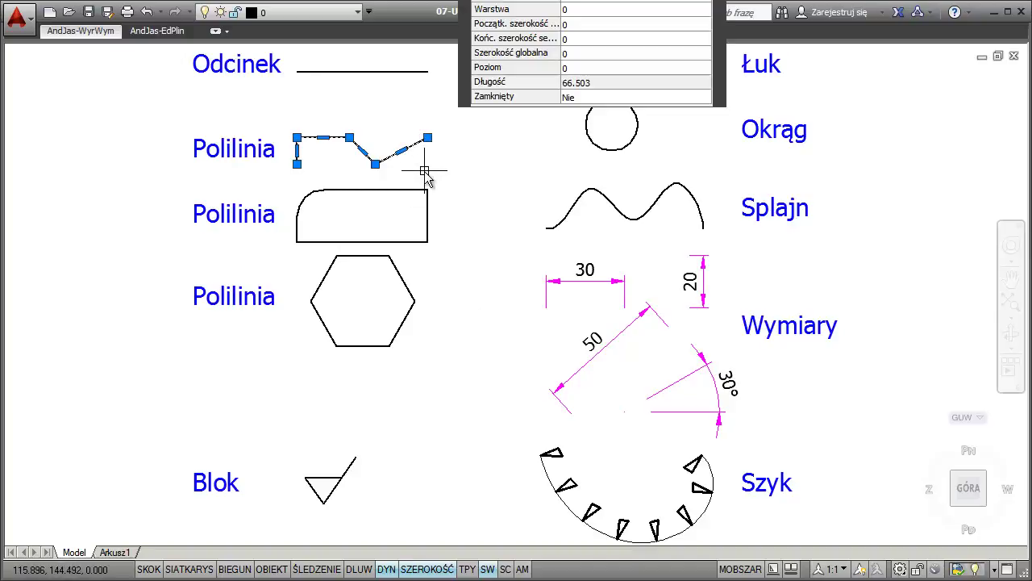
{"action": "left_click", "coordinate": [426, 229]}
{"action": "left_click", "coordinate": [402, 325]}
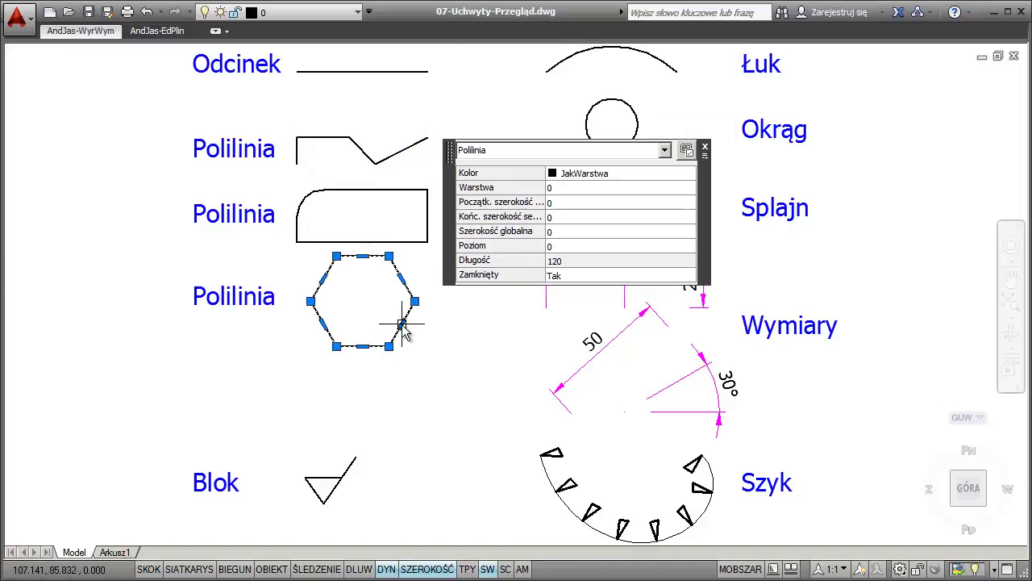
{"action": "left_click", "coordinate": [219, 307]}
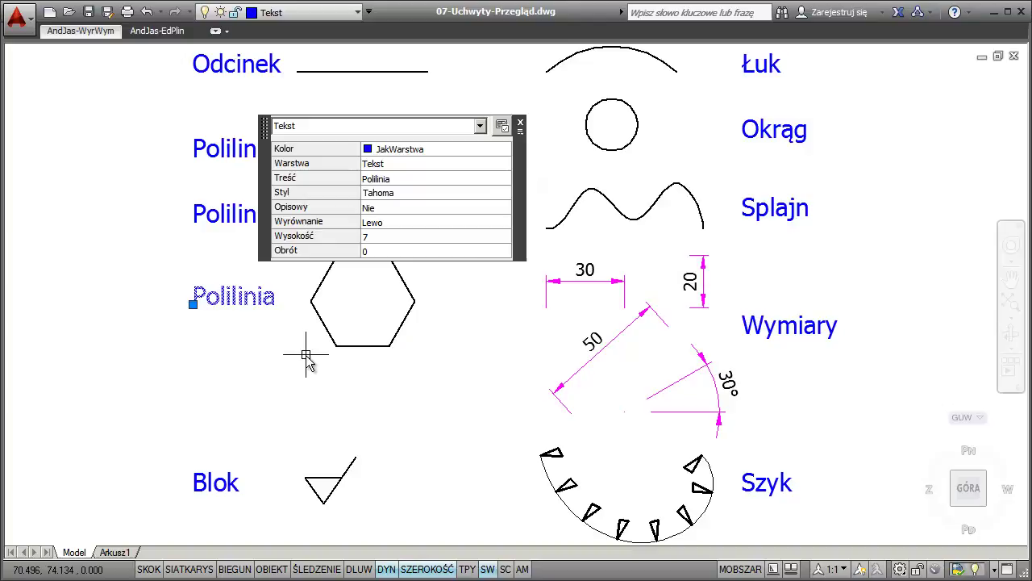
{"action": "key", "text": "Escape"}
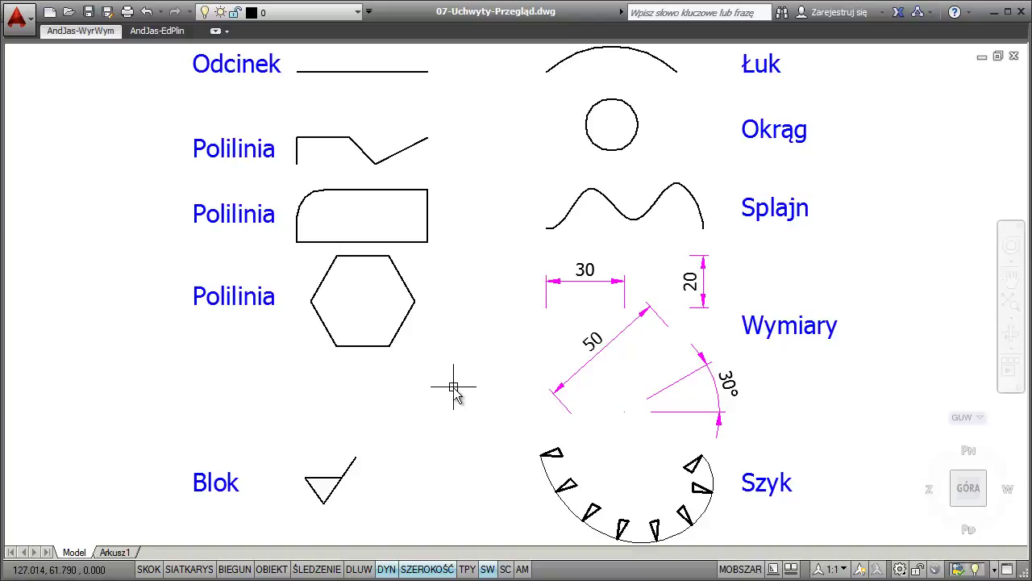
Step: Check the hexagon, rectangle and Wymiary label, then open the hexagon's full properties with Quick Properties off
{"action": "left_click", "coordinate": [403, 322]}
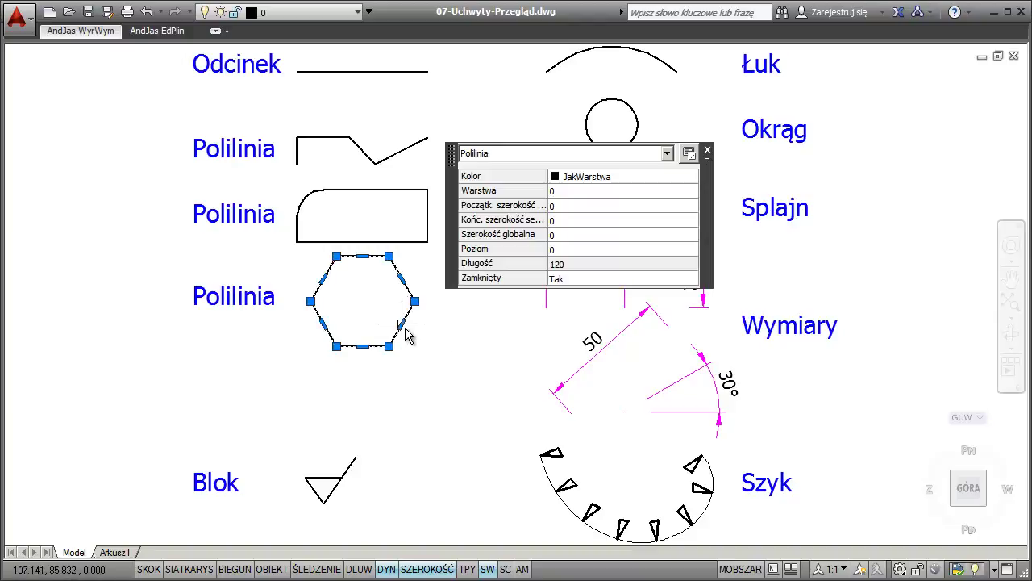
{"action": "left_click", "coordinate": [421, 226]}
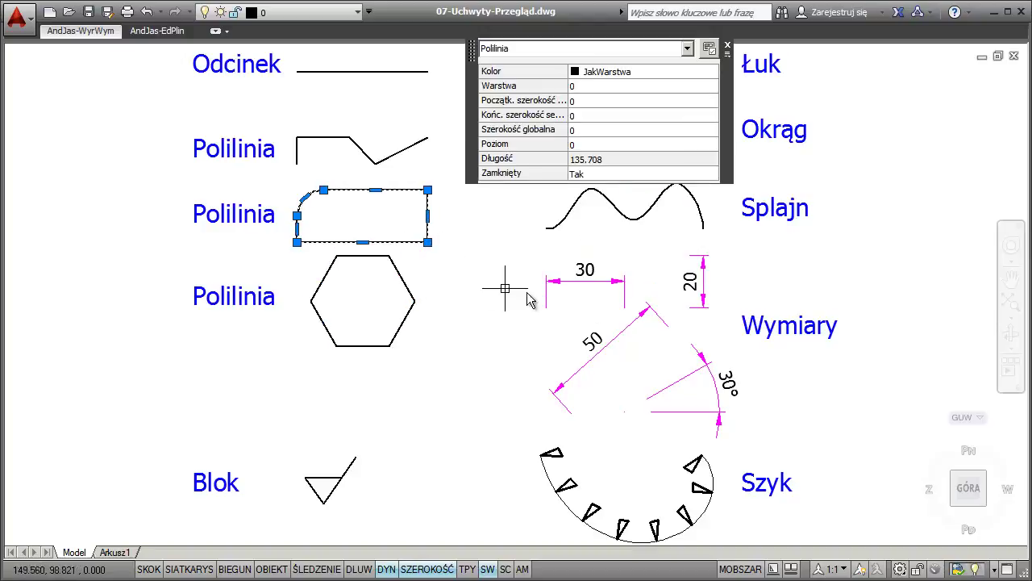
{"action": "left_click", "coordinate": [758, 337]}
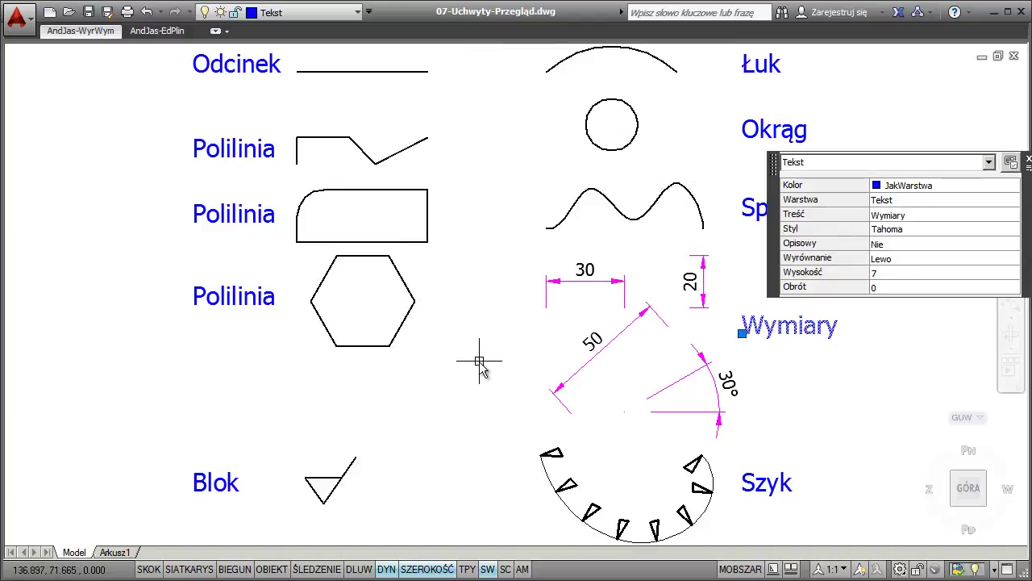
{"action": "left_click", "coordinate": [487, 569]}
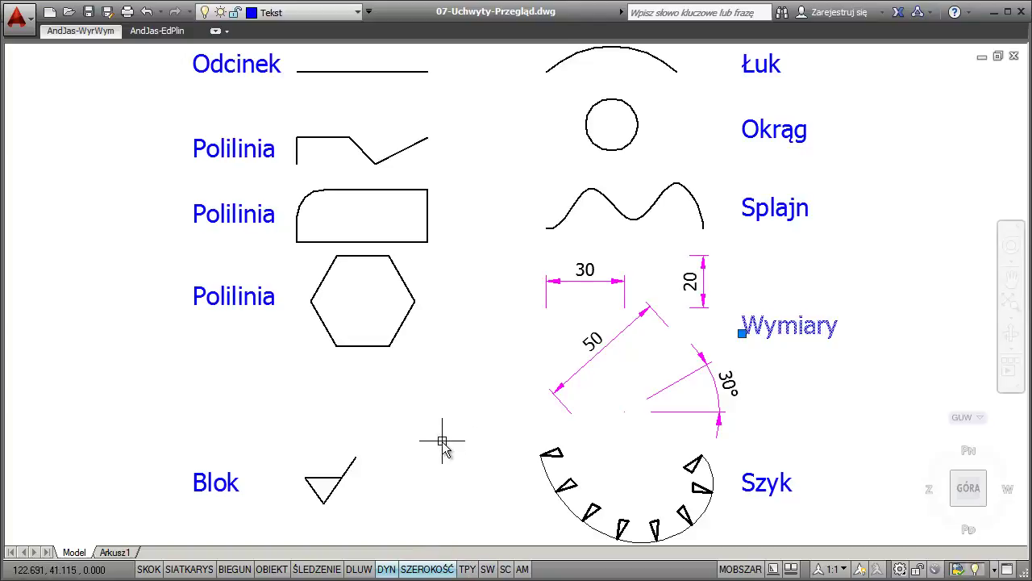
{"action": "left_click", "coordinate": [399, 327]}
{"action": "key", "text": "ctrl+1"}
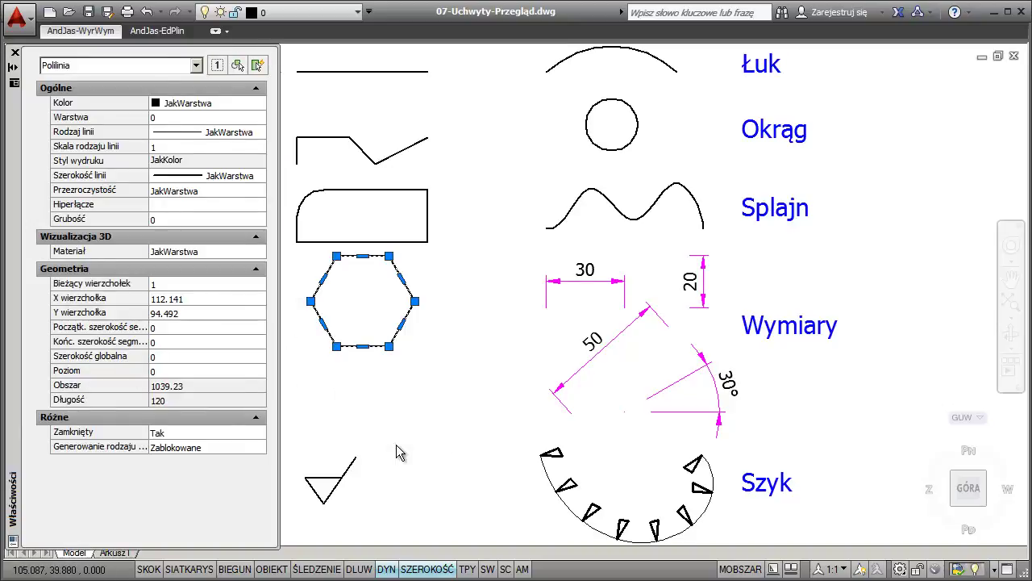
Step: Reopen the hexagon's Properties, collapse all its categories, and dock the palette with auto-hide
{"action": "key", "text": "ctrl+1"}
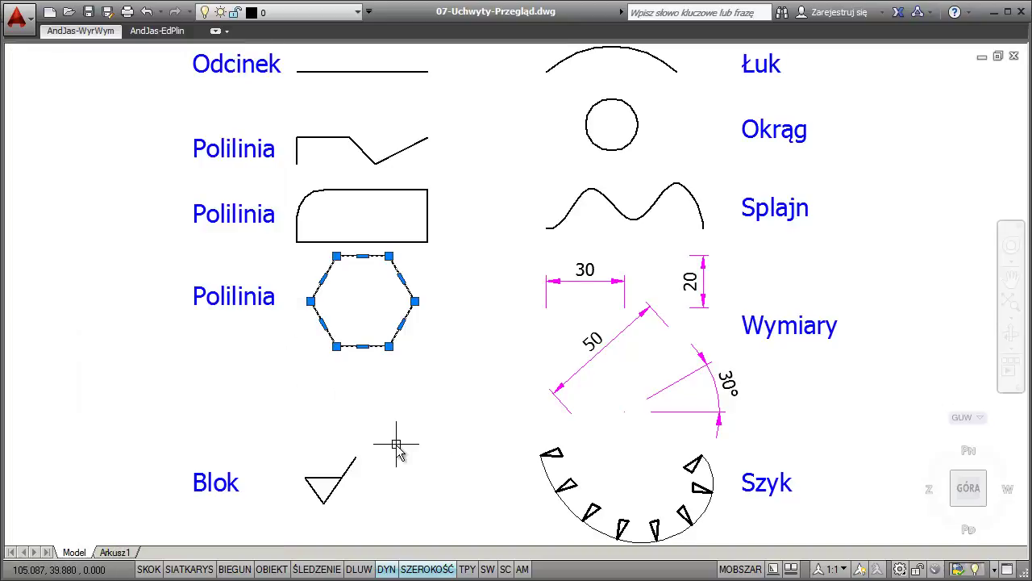
{"action": "key", "text": "ctrl+1"}
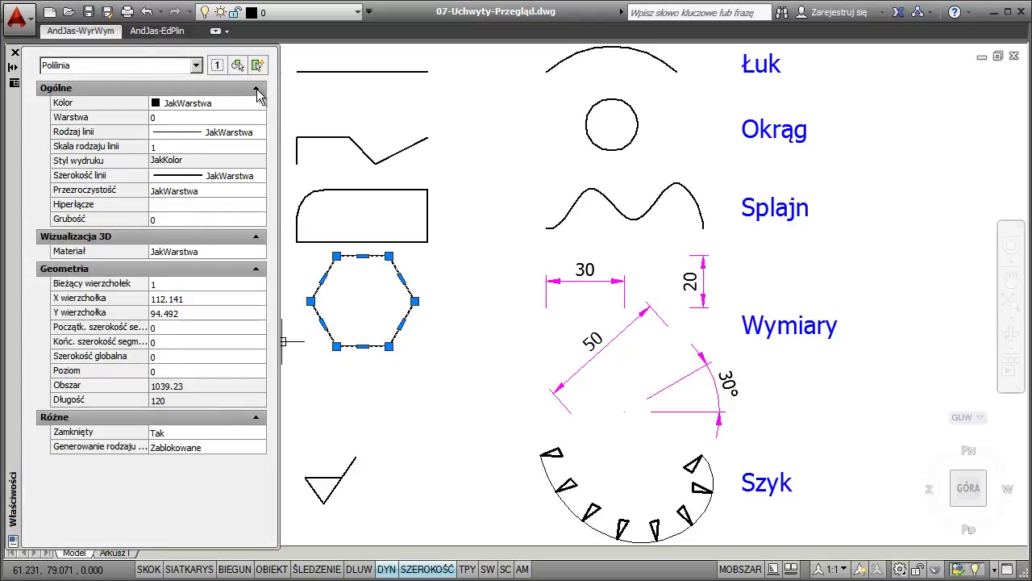
{"action": "left_click", "coordinate": [256, 89]}
{"action": "left_click", "coordinate": [256, 124]}
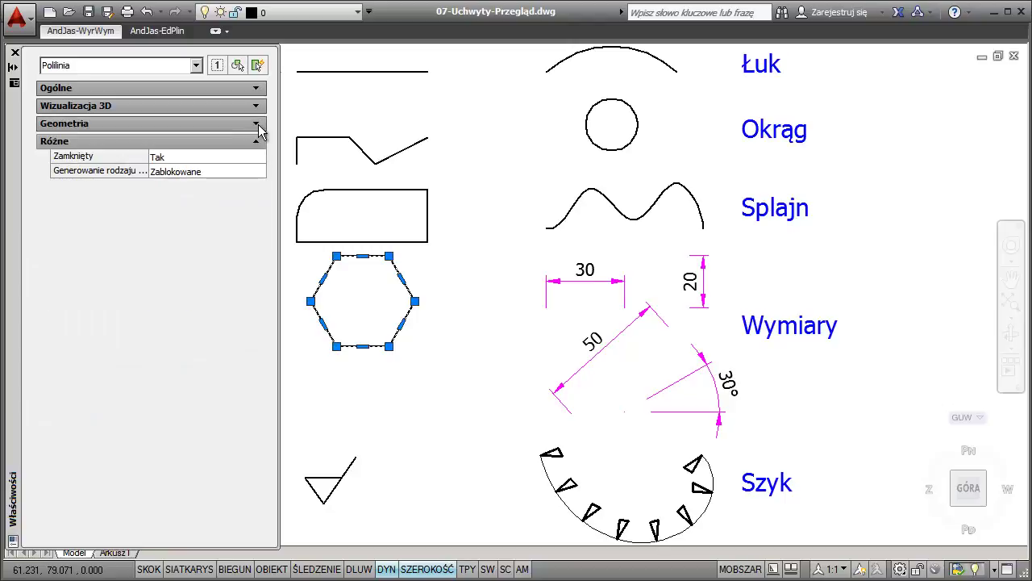
{"action": "left_click", "coordinate": [259, 142]}
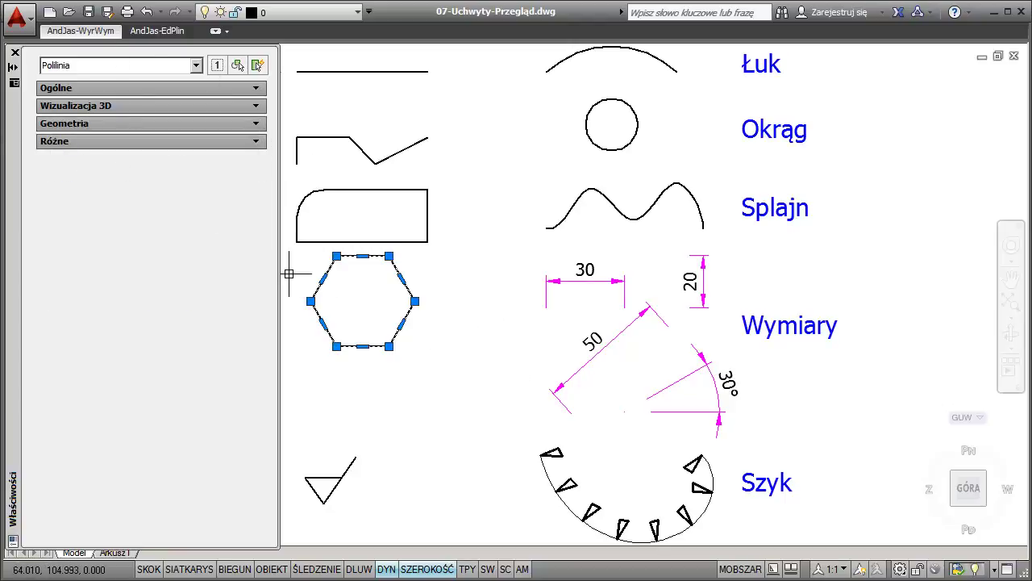
{"action": "double_click", "coordinate": [13, 131]}
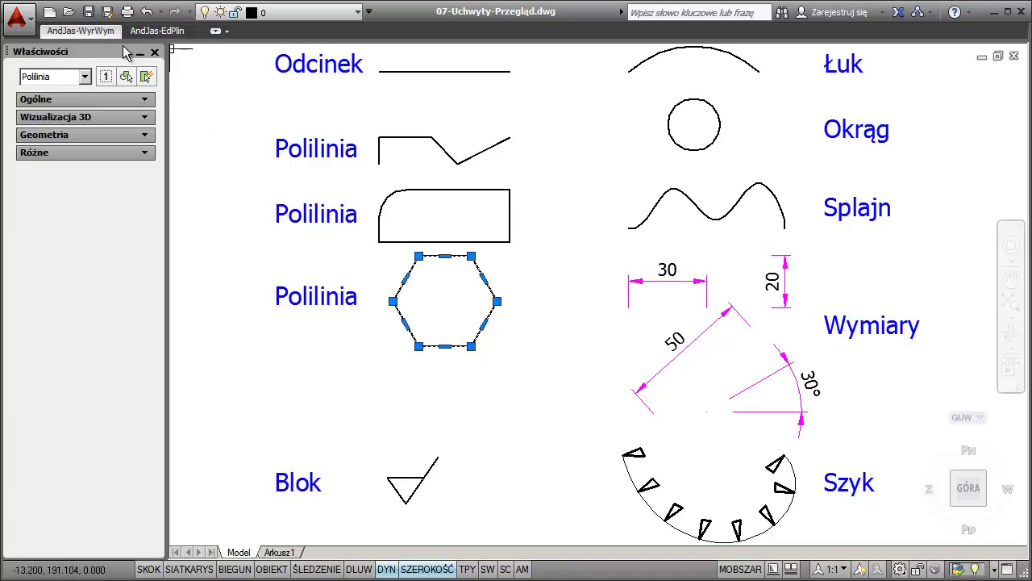
{"action": "mouse_move", "coordinate": [81, 52]}
{"action": "double_click", "coordinate": [80, 51]}
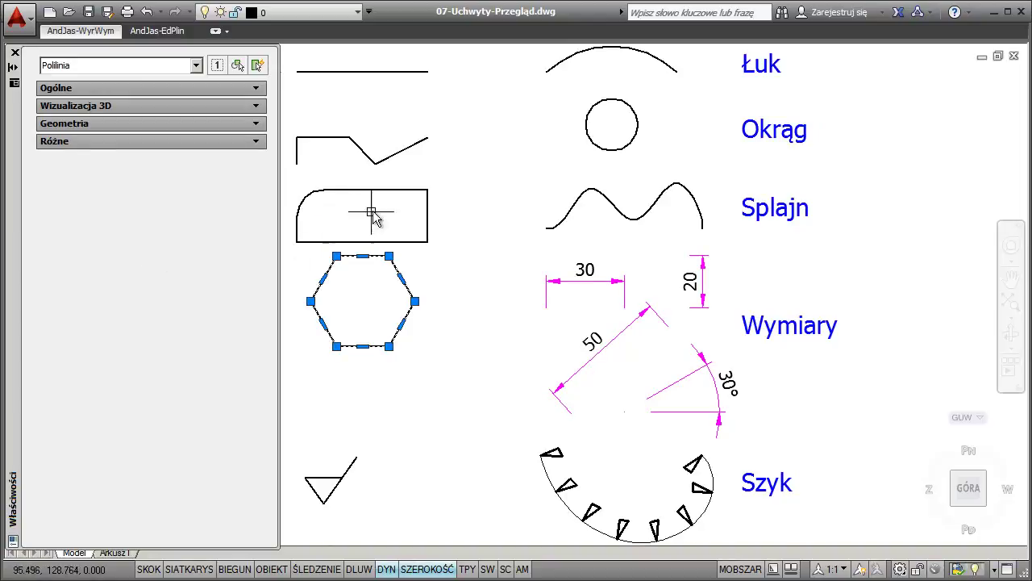
Step: Close Properties, reselect the hexagon and enable Quick Properties, showing length 120 and closed Tak
{"action": "key", "text": "Escape"}
{"action": "key", "text": "ctrl+1"}
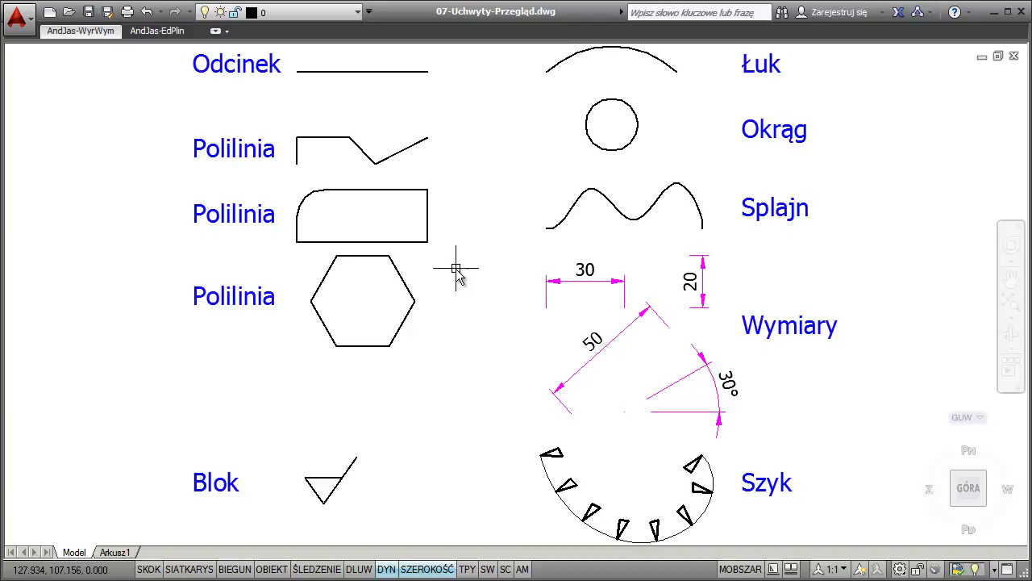
{"action": "left_click", "coordinate": [405, 316]}
{"action": "mouse_move", "coordinate": [362, 256]}
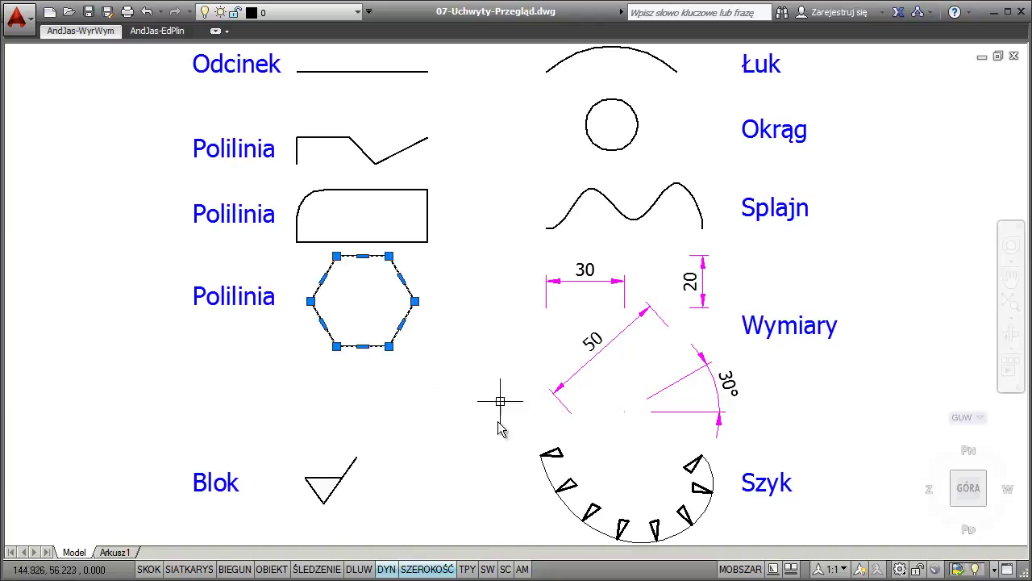
{"action": "left_click", "coordinate": [487, 568]}
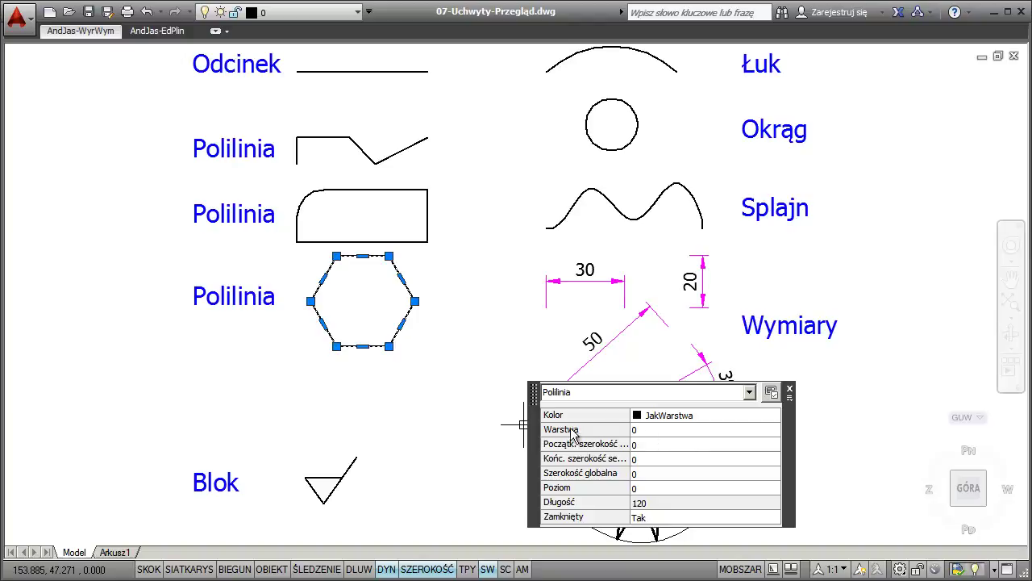
Step: Inspect the hexagon's Długość 120 in the Kalkulator and its Warstwa list, then dismiss the pop-up
{"action": "left_click", "coordinate": [675, 504]}
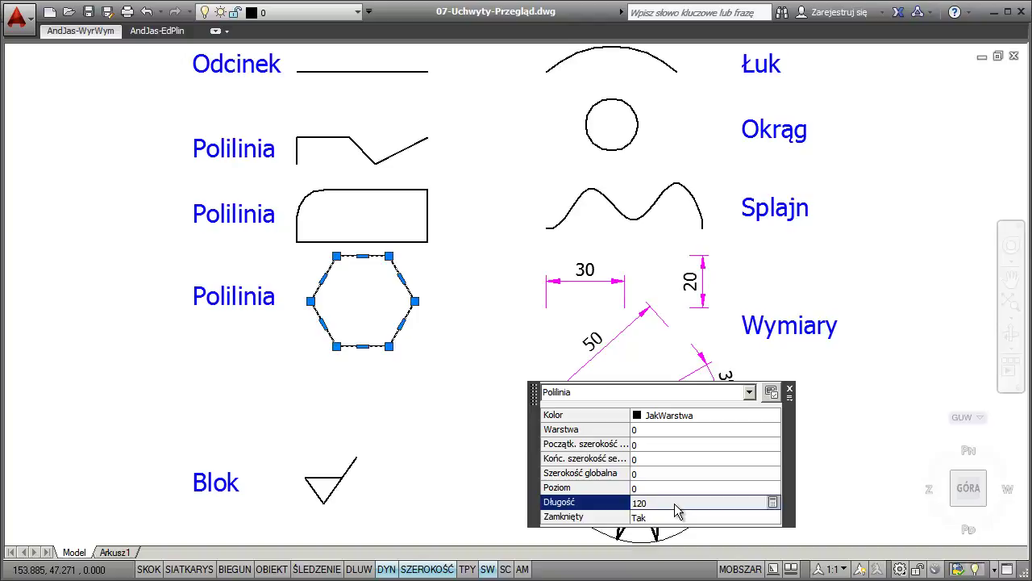
{"action": "left_click", "coordinate": [773, 502]}
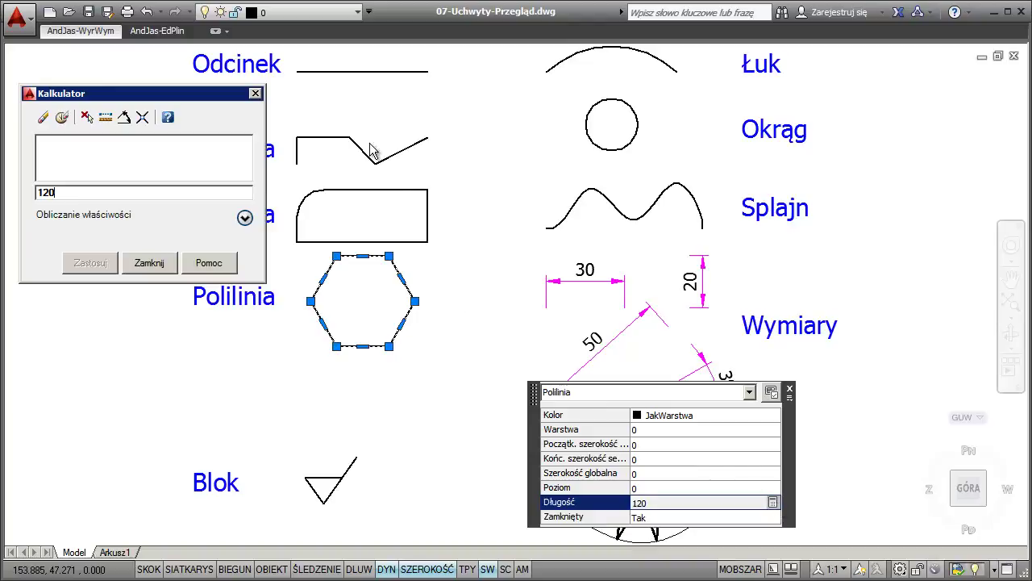
{"action": "left_click", "coordinate": [255, 94]}
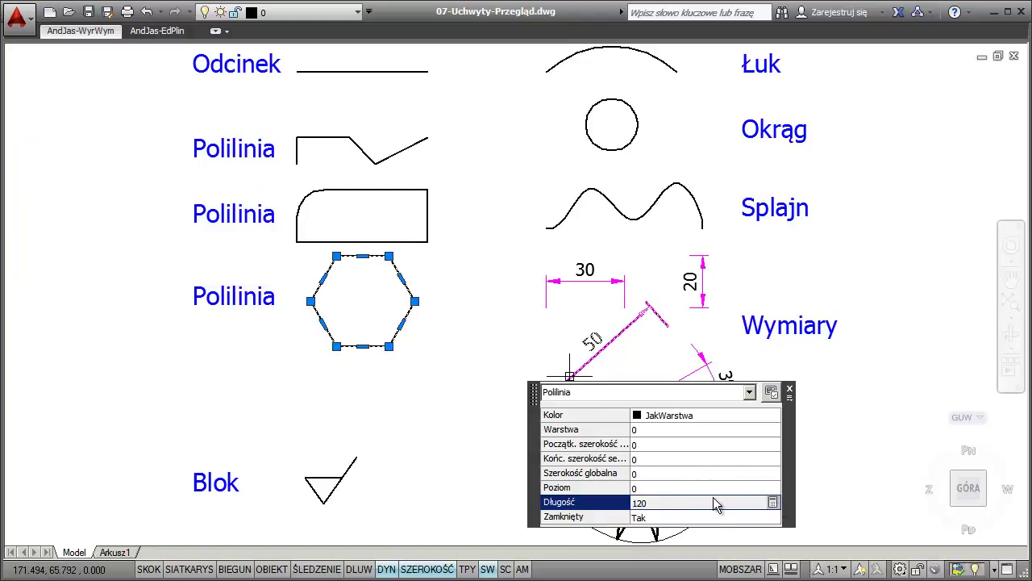
{"action": "left_click", "coordinate": [655, 434]}
{"action": "left_click", "coordinate": [655, 434]}
{"action": "left_click", "coordinate": [654, 434]}
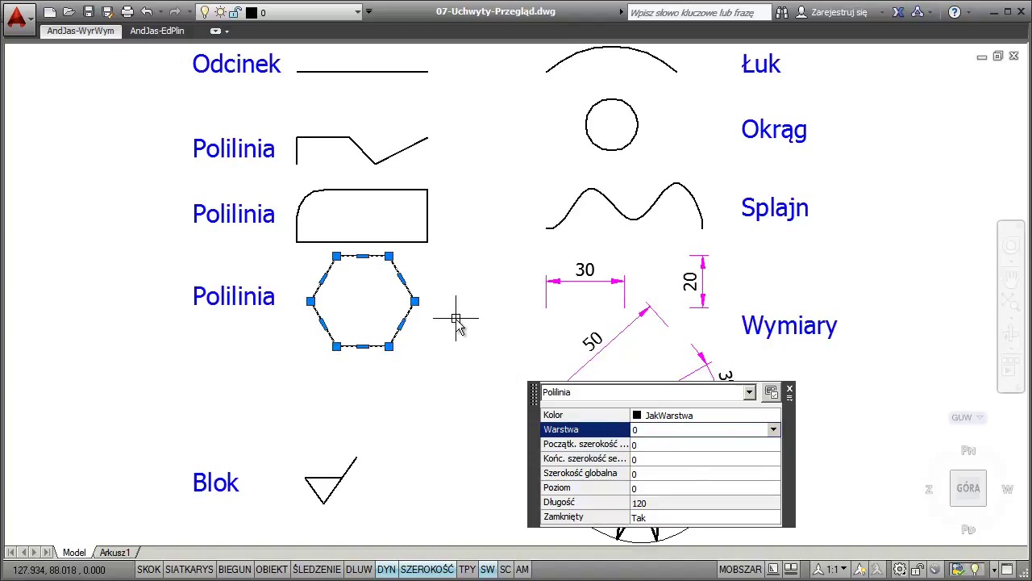
{"action": "key", "text": "Escape"}
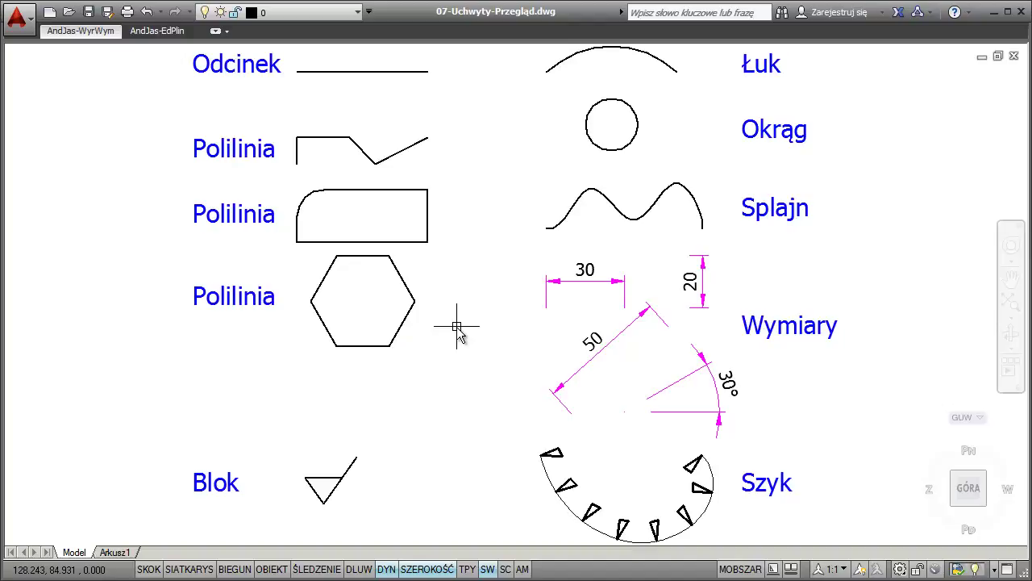
{"action": "left_click", "coordinate": [403, 72]}
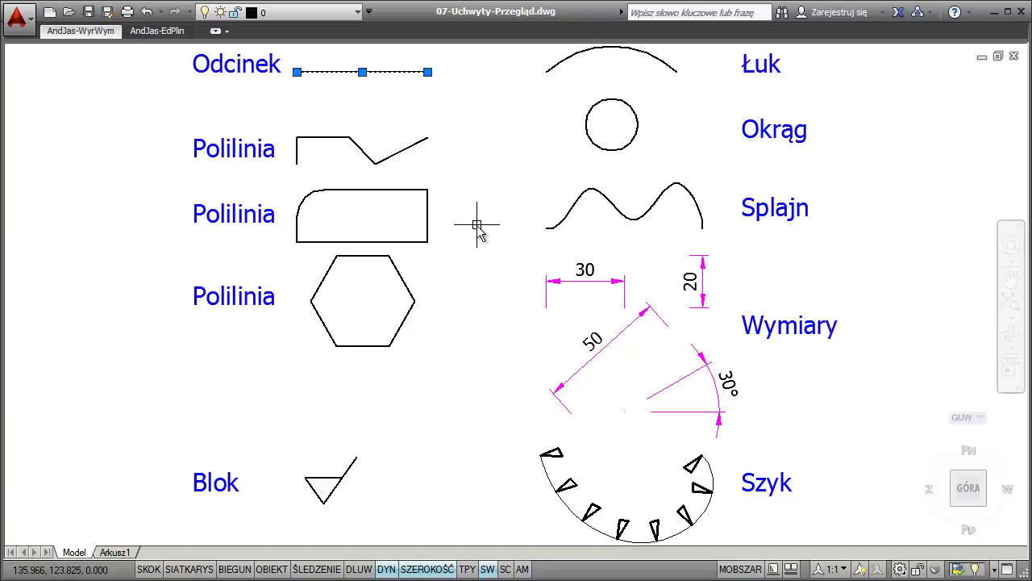
{"action": "left_click", "coordinate": [407, 151]}
{"action": "key", "text": "Escape"}
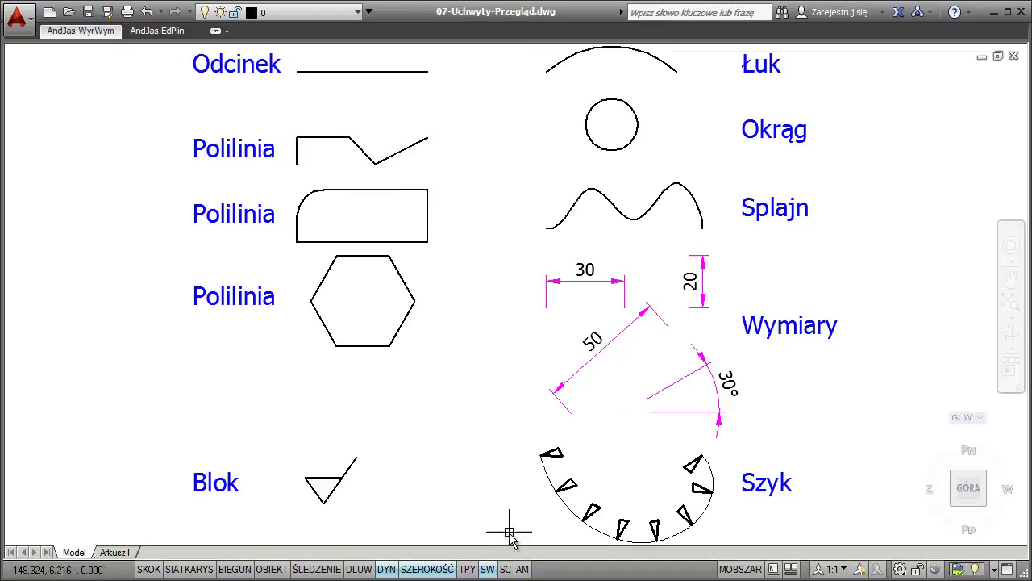
Step: Open the Quick Properties Ustawienia from the SW menu and choose Wszystkie obiekty
{"action": "right_click", "coordinate": [489, 571]}
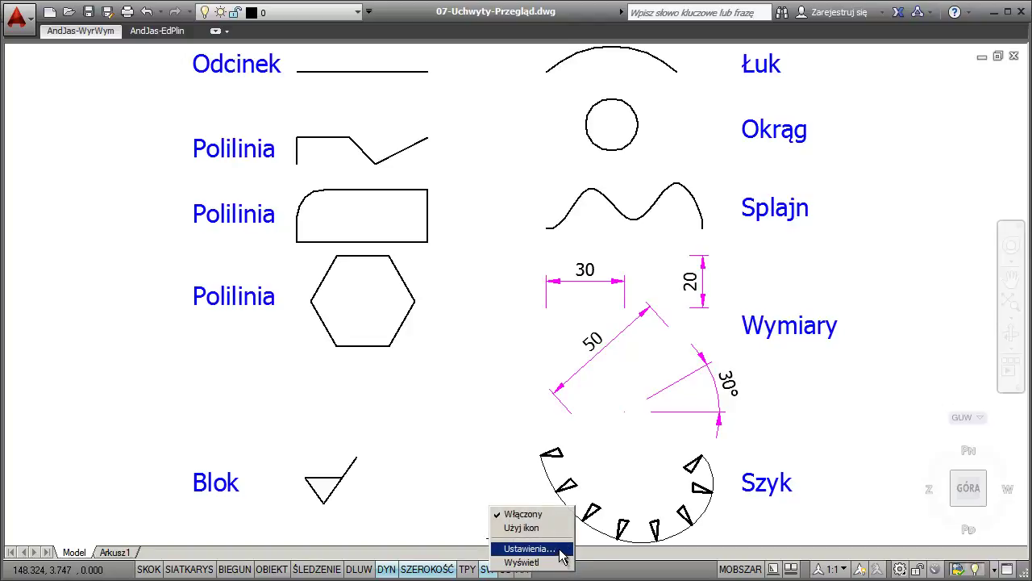
{"action": "left_click", "coordinate": [561, 550]}
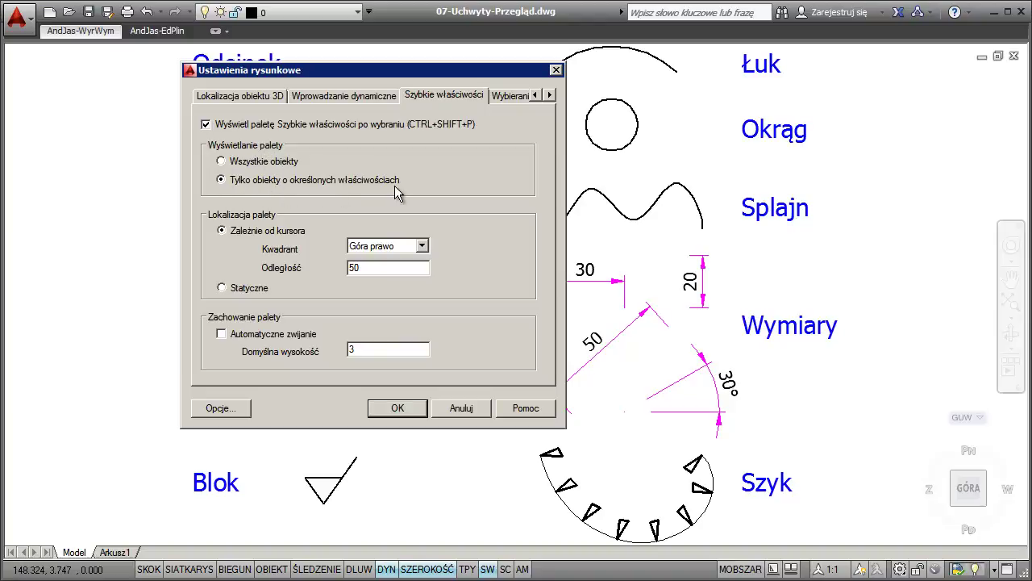
{"action": "left_click", "coordinate": [223, 161]}
Step: Confirm the settings with OK and select all three polylines with a crossing window
{"action": "left_click", "coordinate": [401, 409]}
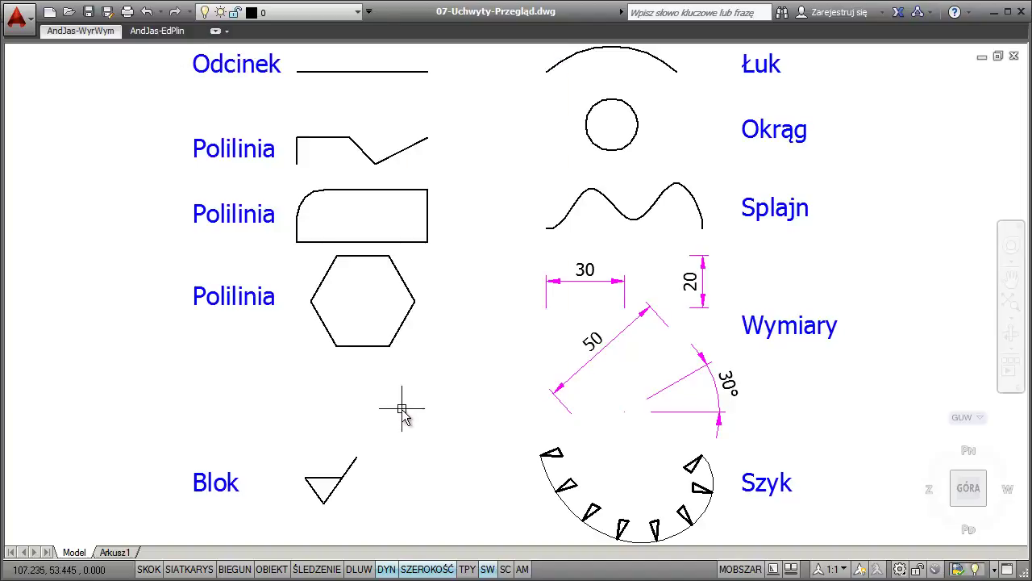
{"action": "left_click", "coordinate": [403, 242]}
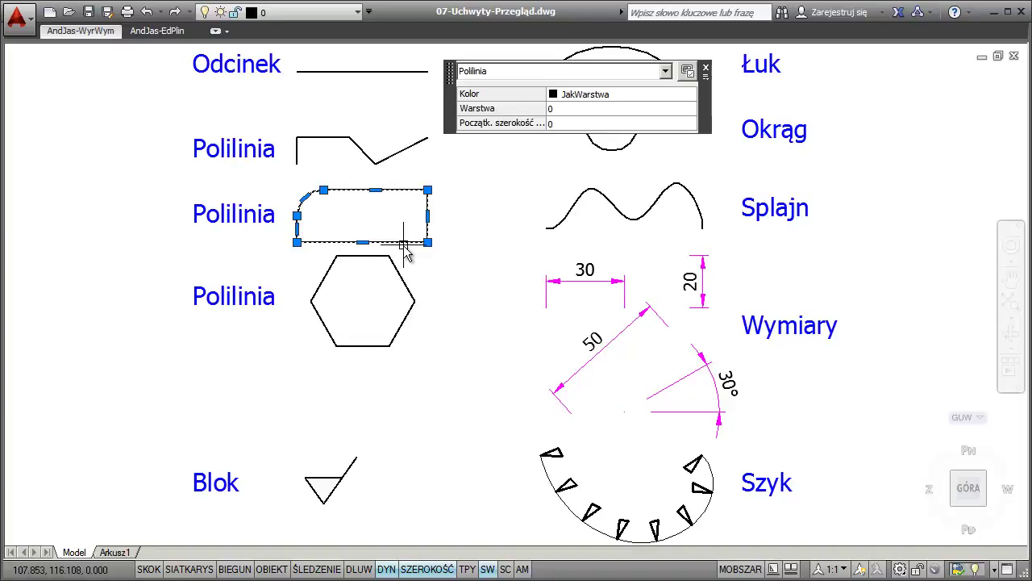
{"action": "left_click", "coordinate": [430, 127]}
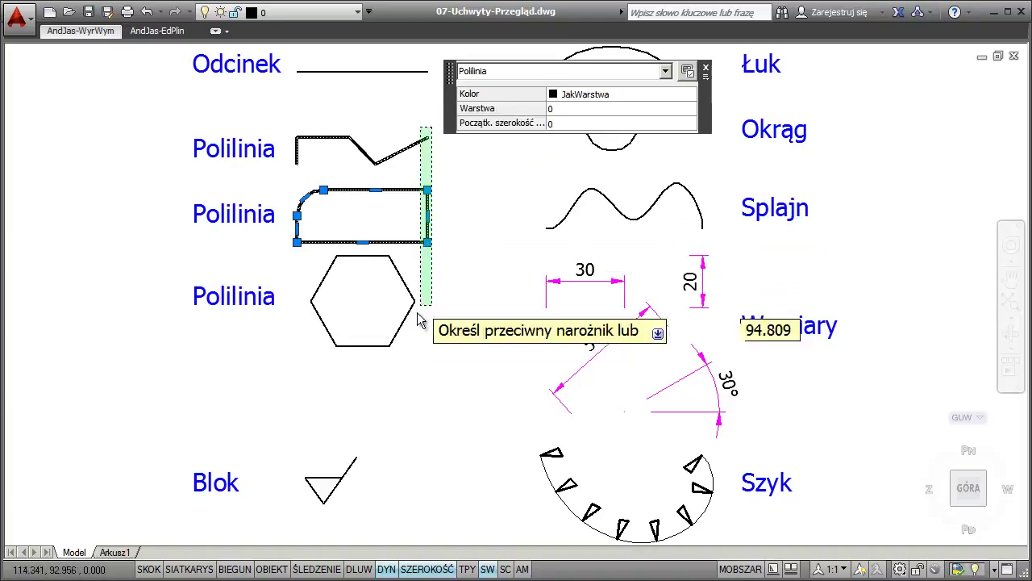
{"action": "left_click", "coordinate": [333, 416]}
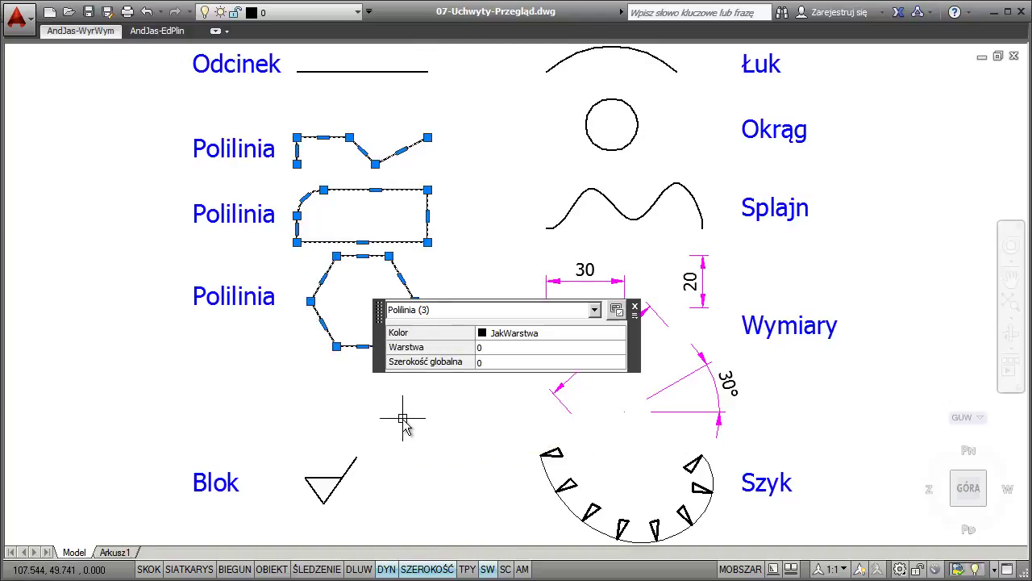
Step: Review the Quick Properties settings again (cursor distance 50, collapsed height 3) and cancel
{"action": "right_click", "coordinate": [496, 570]}
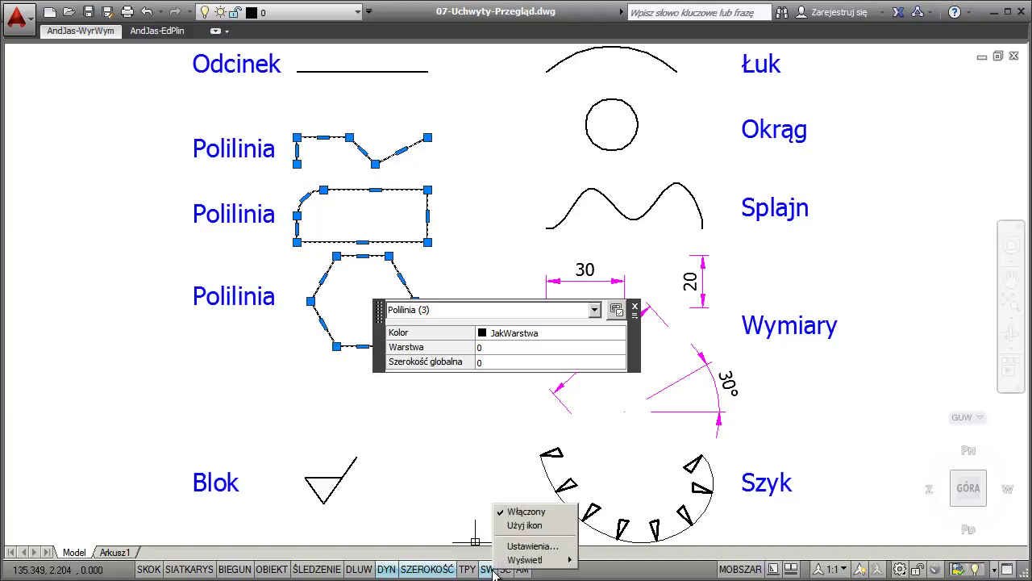
{"action": "left_click", "coordinate": [528, 540]}
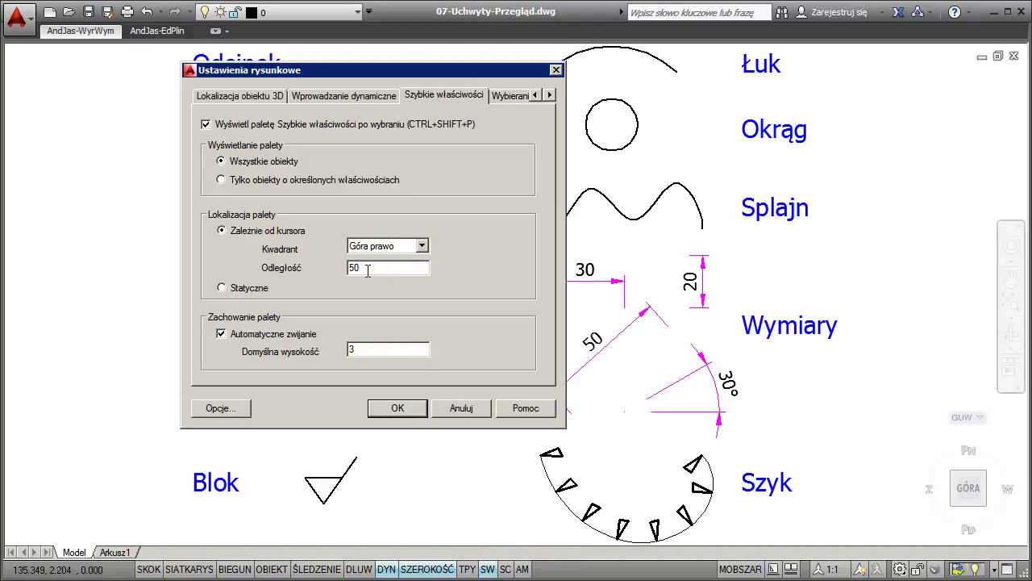
{"action": "left_click", "coordinate": [467, 410]}
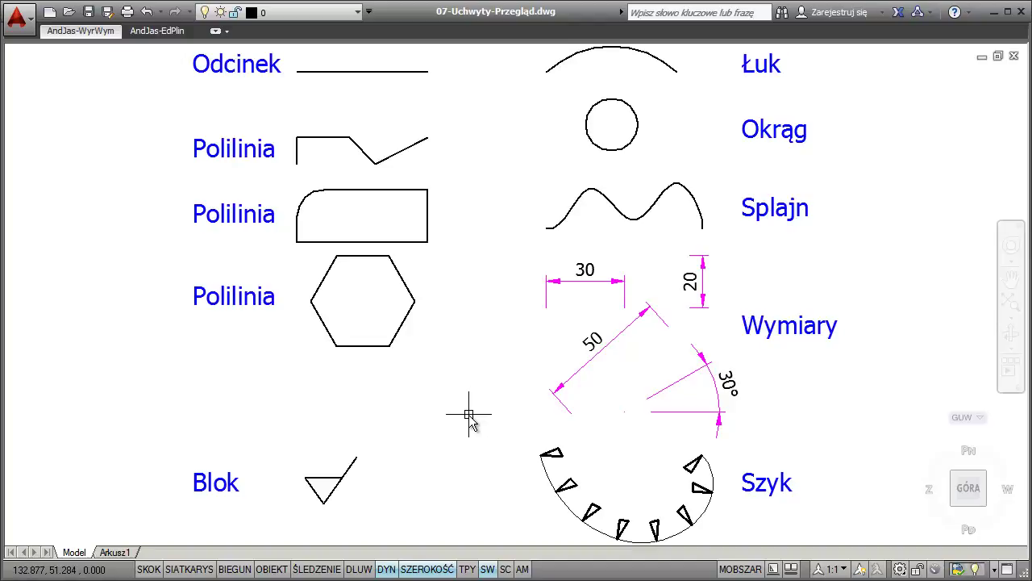
Step: Pan the drawing lower and select the Odcinek line to show its Quick Properties
{"action": "left_click", "coordinate": [390, 79]}
{"action": "left_click", "coordinate": [386, 74]}
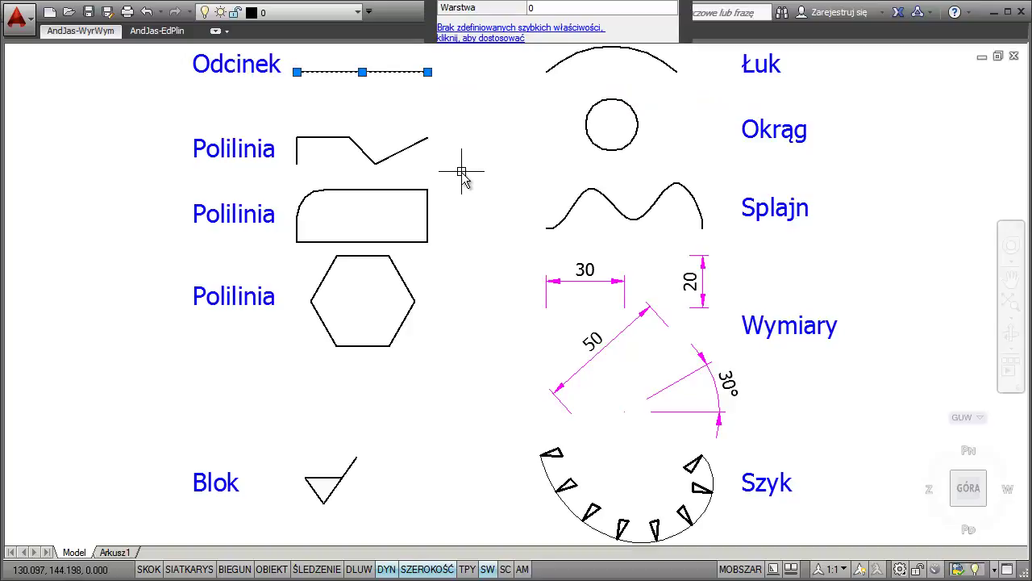
{"action": "middle_click_drag", "start_coordinate": [479, 178], "coordinate": [468, 362]}
{"action": "key", "text": "Escape"}
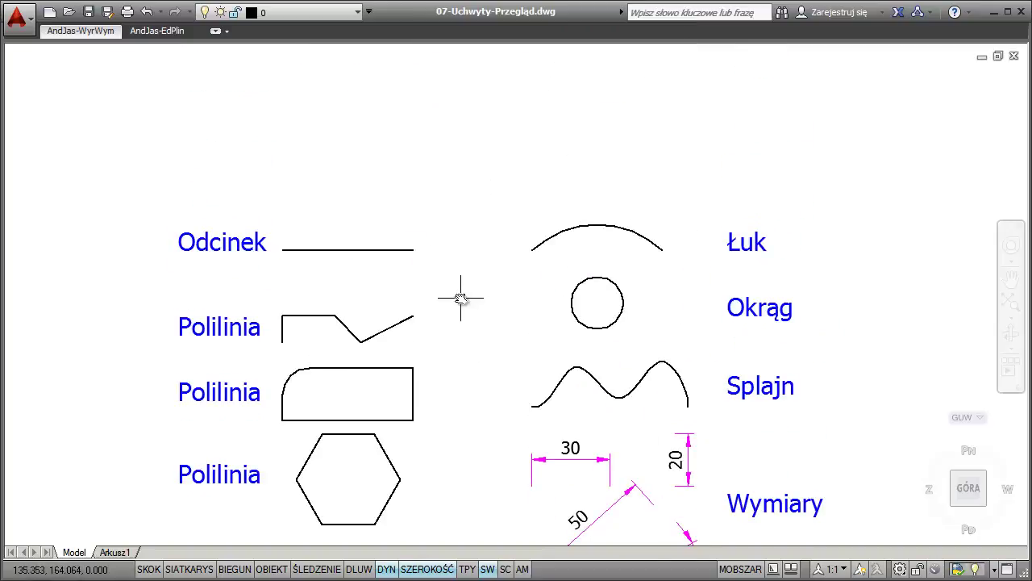
{"action": "left_click", "coordinate": [372, 250]}
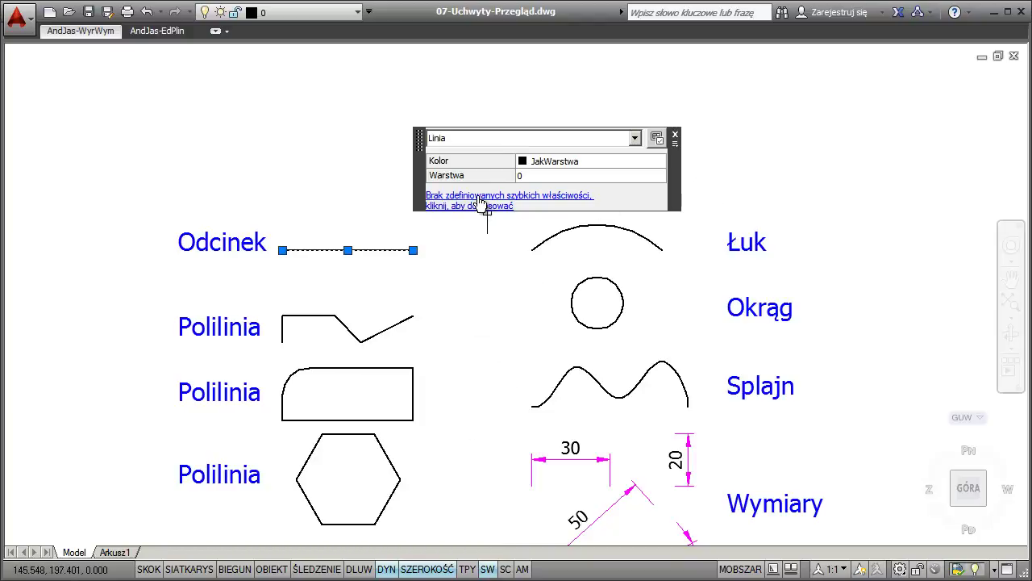
Step: Open the pop-up's options menu and settings, then reselect the Odcinek line and reopen its options
{"action": "left_click", "coordinate": [675, 146]}
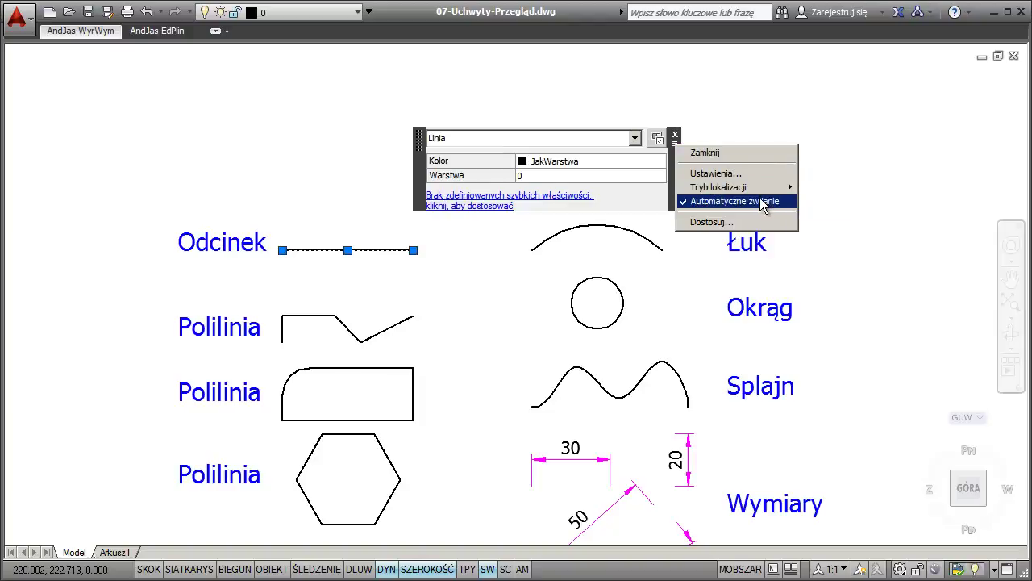
{"action": "left_click", "coordinate": [724, 174]}
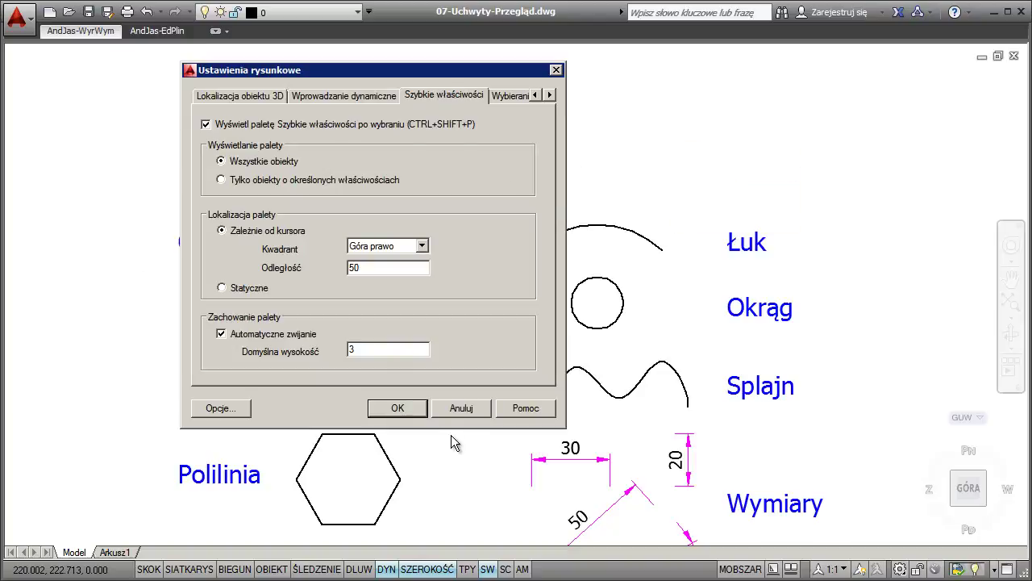
{"action": "left_click", "coordinate": [465, 411]}
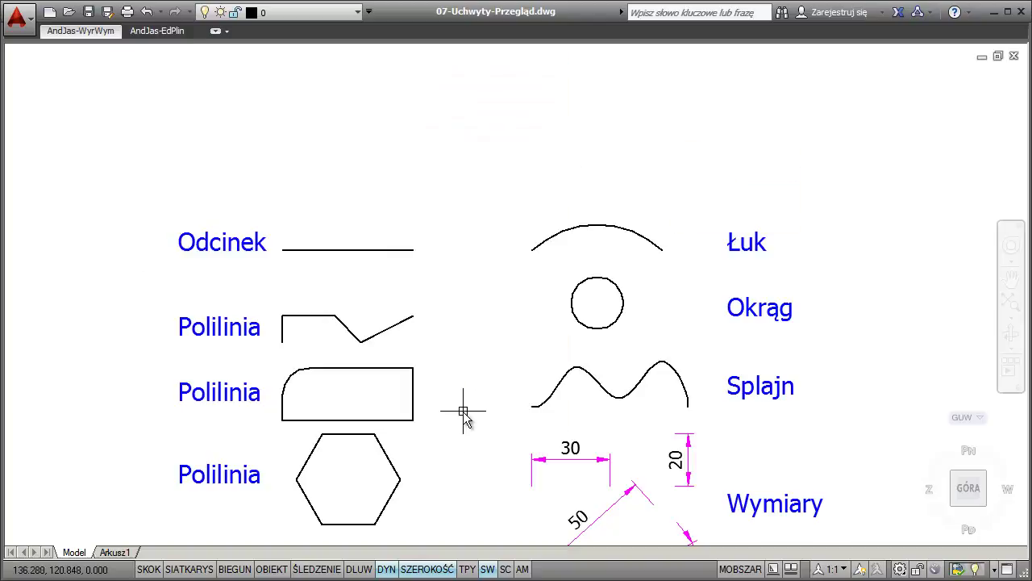
{"action": "left_click", "coordinate": [385, 250]}
{"action": "left_click", "coordinate": [686, 147]}
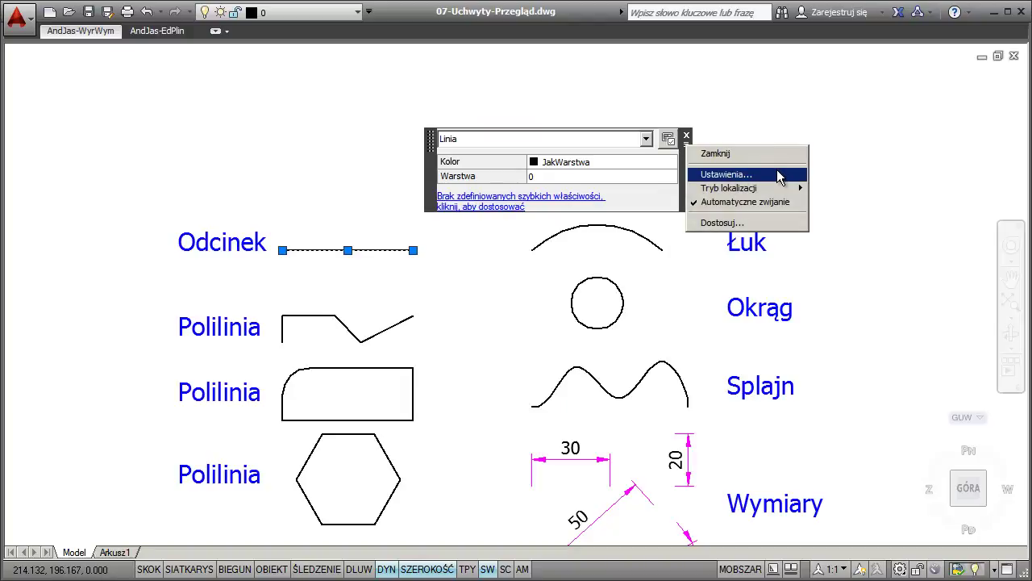
Step: Open the Quick Properties customization, then close it, discarding unsaved changes
{"action": "left_click", "coordinate": [743, 226]}
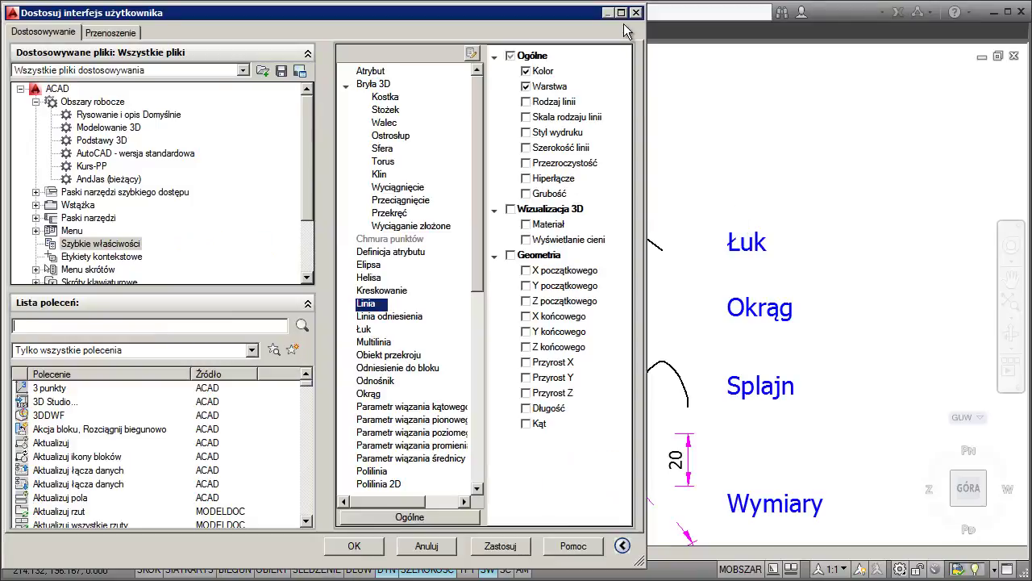
{"action": "left_click", "coordinate": [635, 13]}
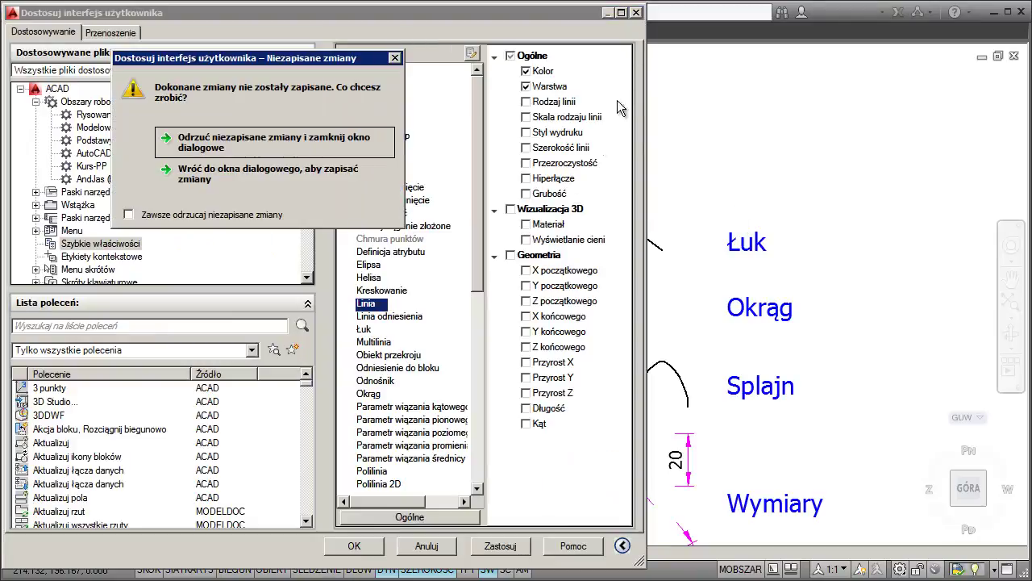
{"action": "left_click", "coordinate": [234, 143]}
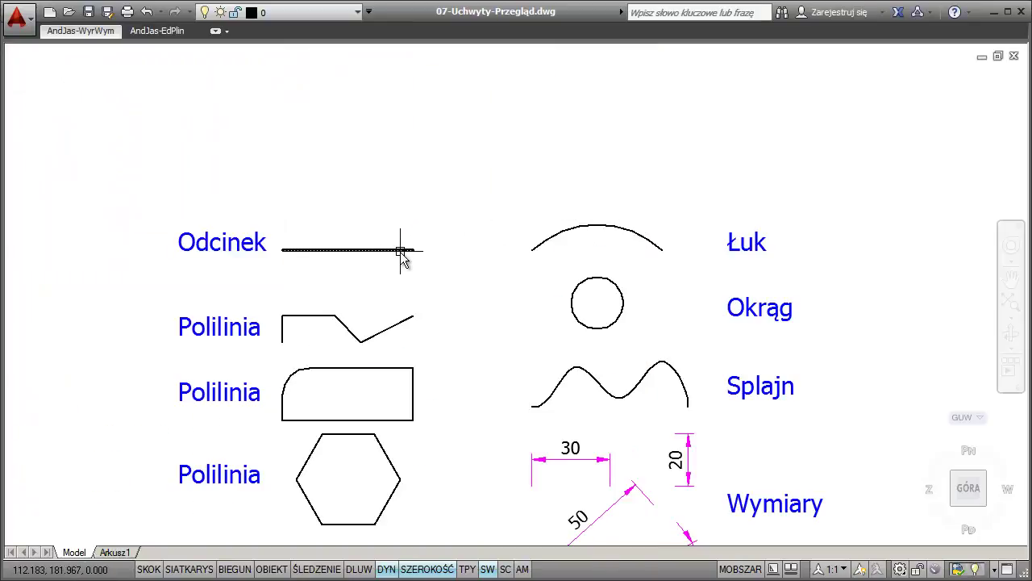
Step: Twice reselect the Odcinek line, open its Quick Properties customization, and close it discarding changes
{"action": "left_click", "coordinate": [404, 250]}
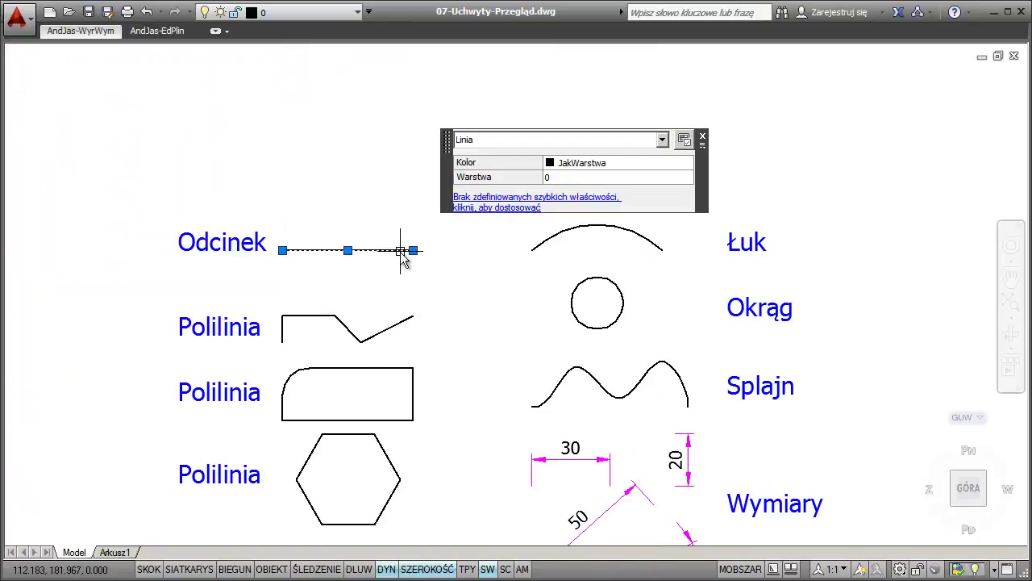
{"action": "left_click", "coordinate": [502, 205]}
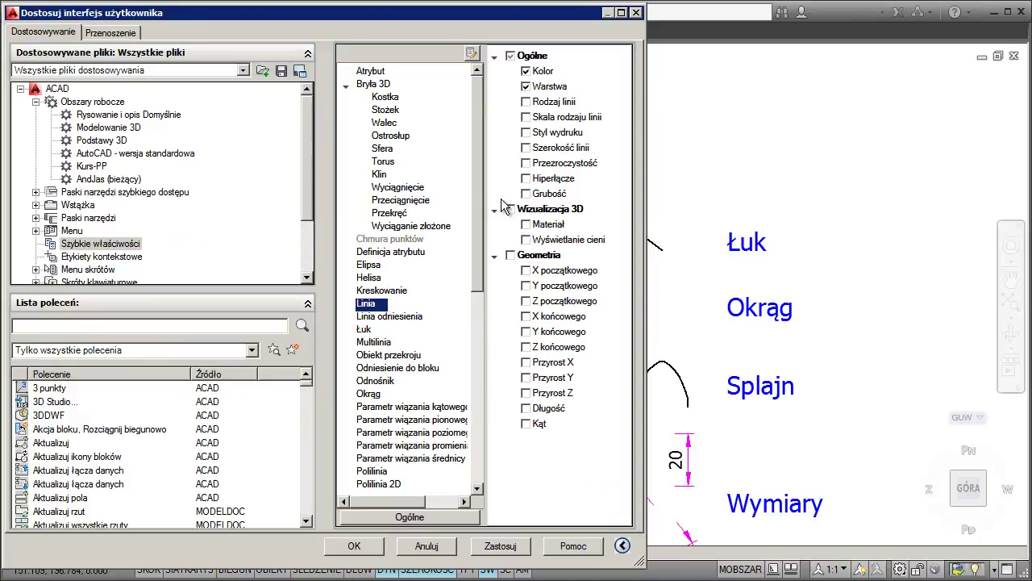
{"action": "left_click", "coordinate": [636, 13]}
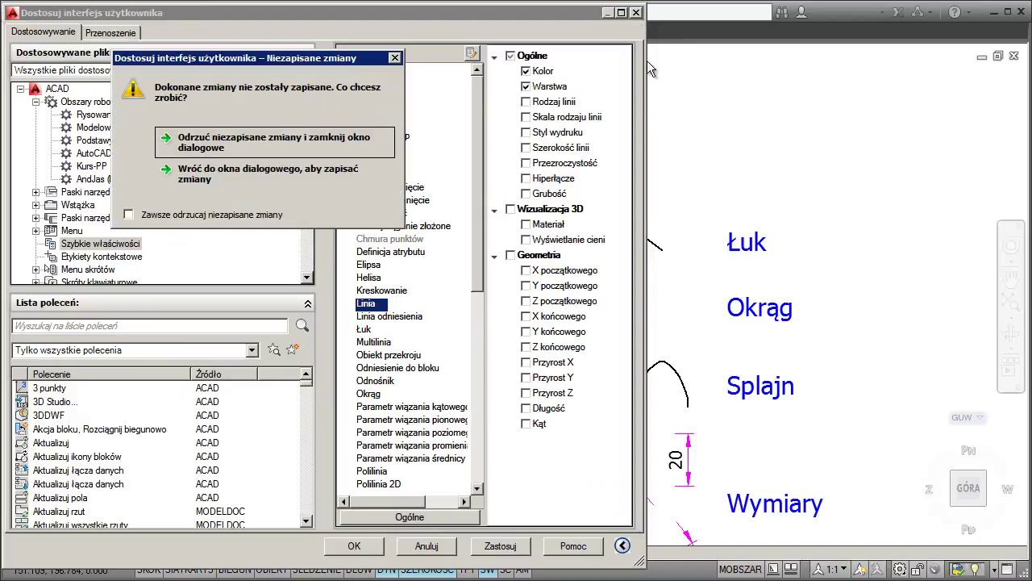
{"action": "left_click", "coordinate": [290, 153]}
{"action": "left_click", "coordinate": [349, 249]}
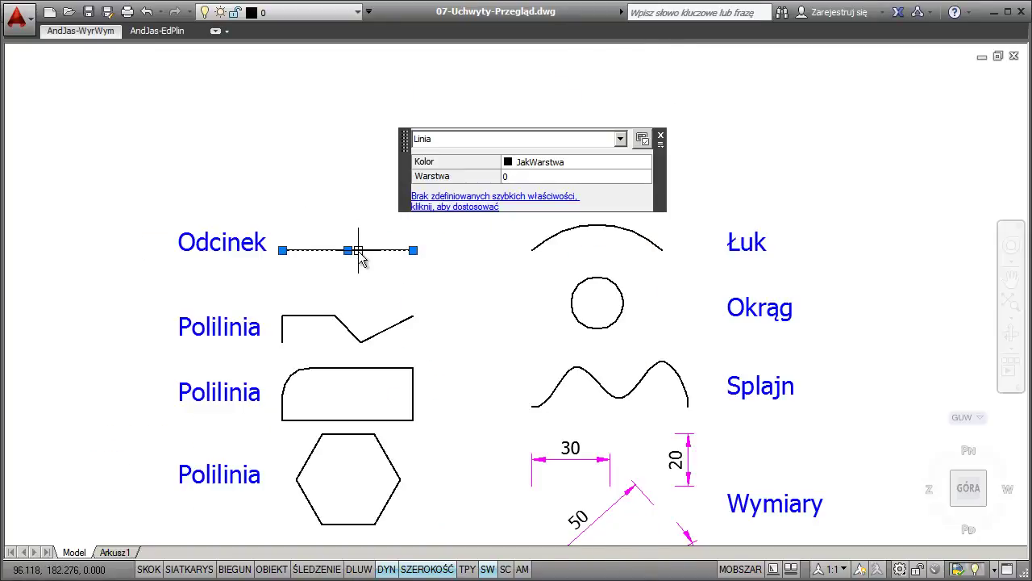
{"action": "left_click", "coordinate": [642, 140]}
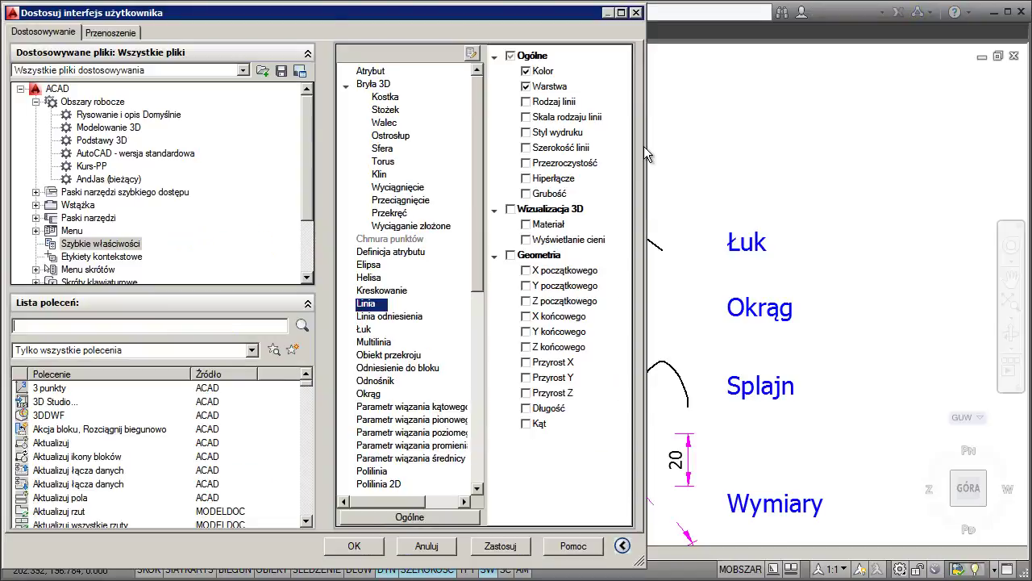
{"action": "left_click", "coordinate": [636, 14]}
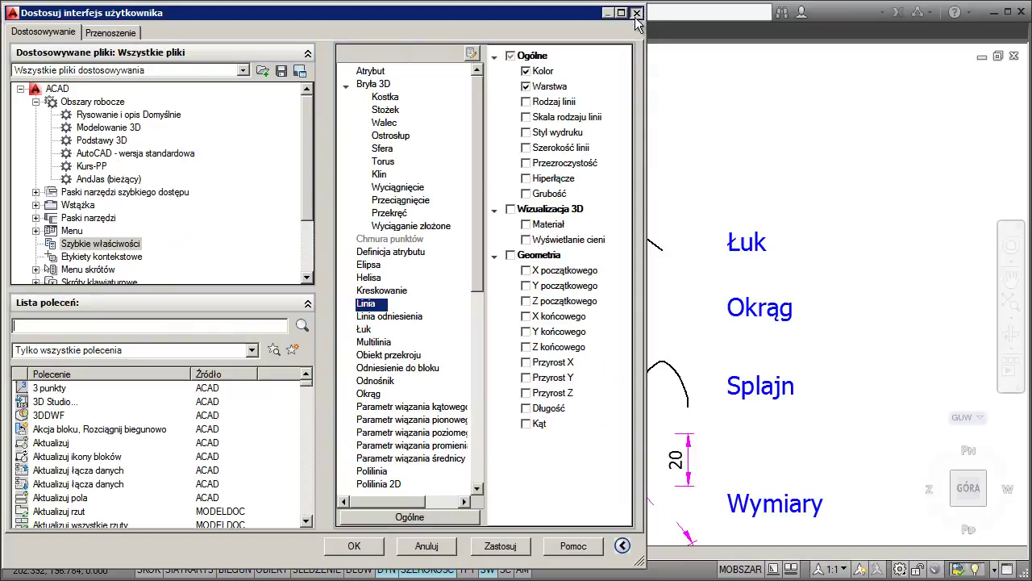
{"action": "left_click", "coordinate": [246, 155]}
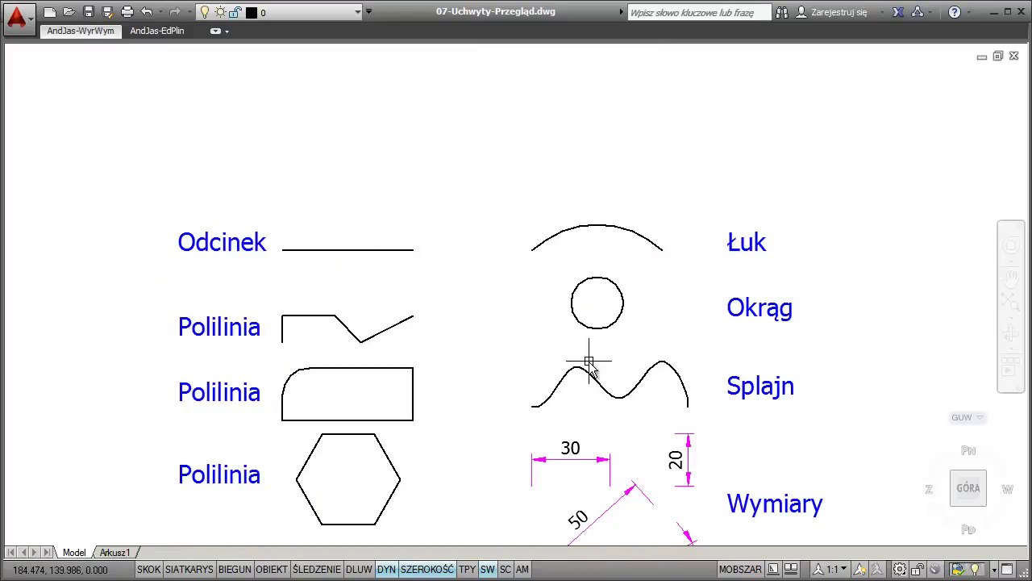
Step: Run CUI, view the Quick Properties settings, and close the window
{"action": "type", "text": "cui"}
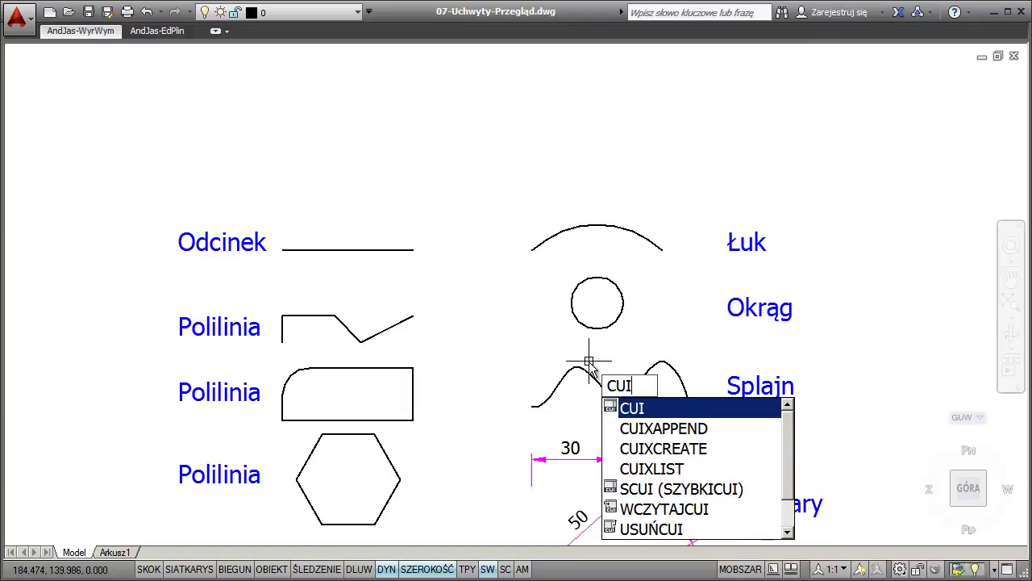
{"action": "key", "text": "Return"}
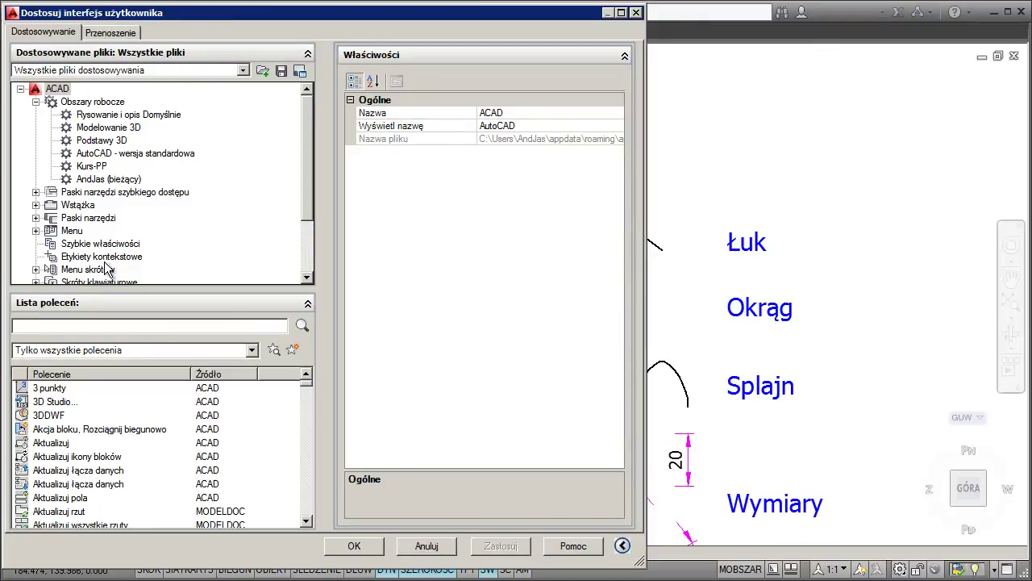
{"action": "left_click", "coordinate": [71, 244]}
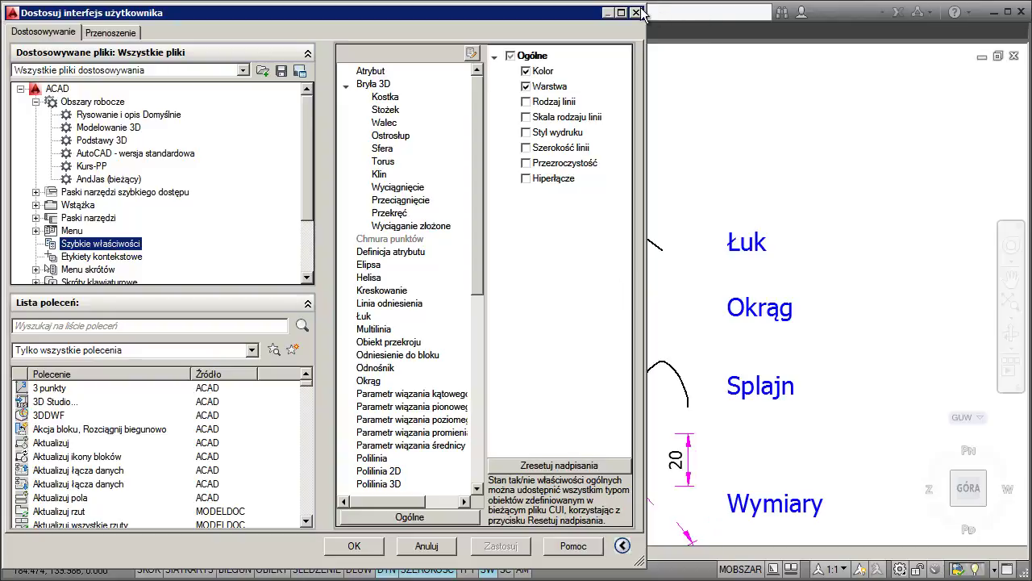
{"action": "left_click", "coordinate": [636, 14]}
Step: Open the Odcinek line's Quick Properties customization twice, cancelling and then discarding changes
{"action": "left_click", "coordinate": [345, 249]}
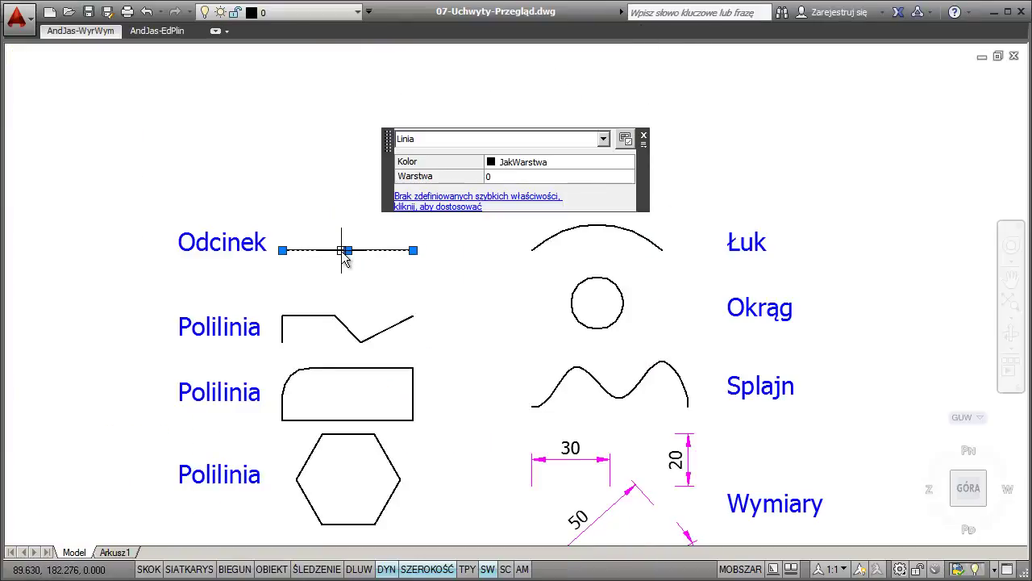
{"action": "left_click", "coordinate": [480, 199]}
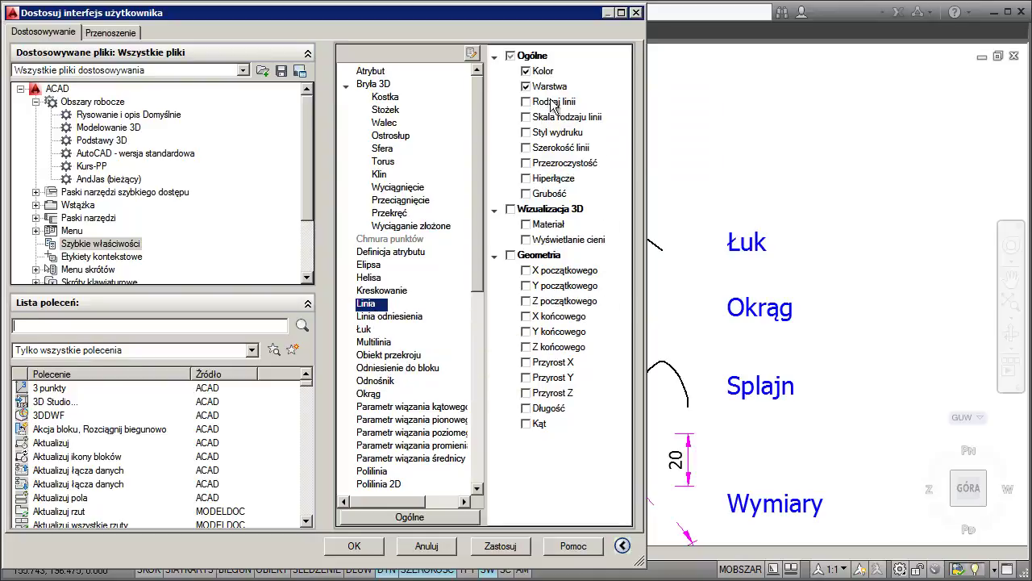
{"action": "left_click", "coordinate": [426, 546]}
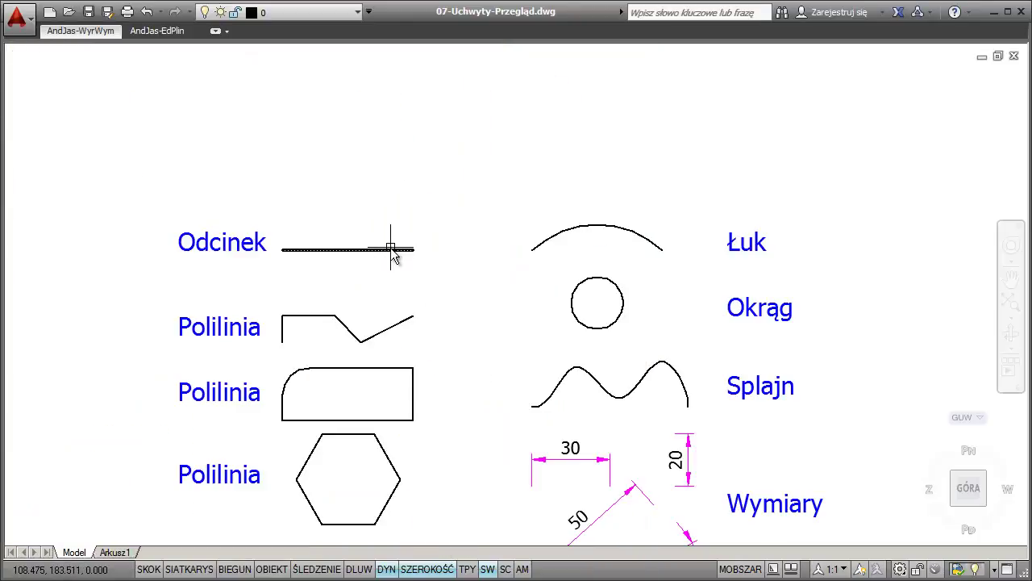
{"action": "left_click", "coordinate": [395, 250]}
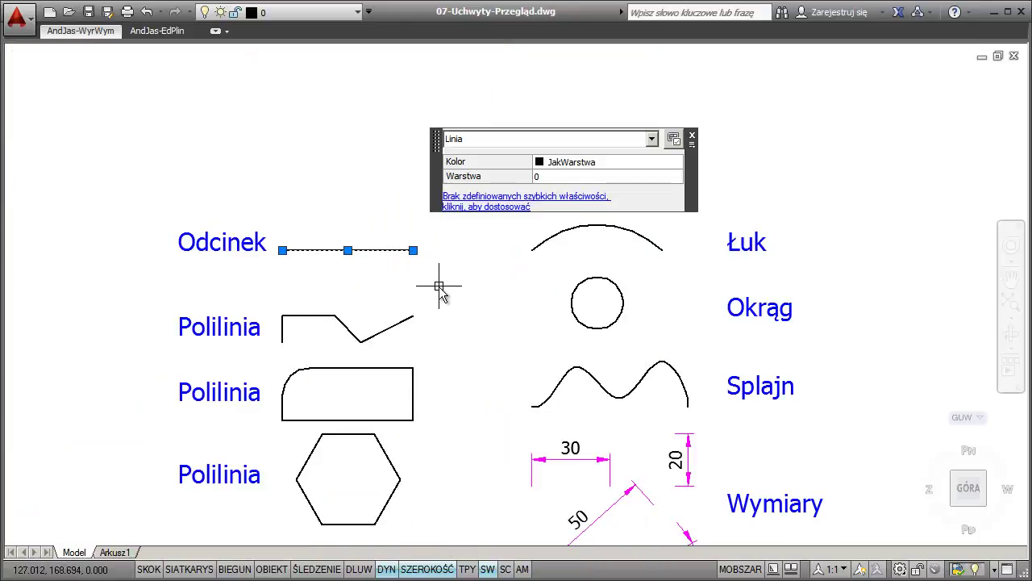
{"action": "left_click", "coordinate": [678, 142]}
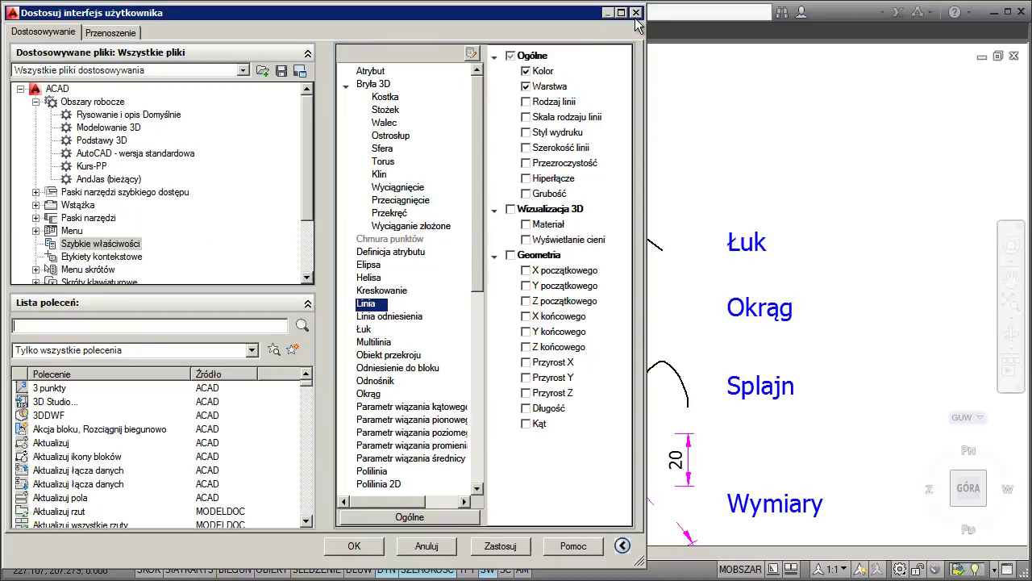
{"action": "left_click", "coordinate": [635, 12]}
{"action": "left_click", "coordinate": [279, 156]}
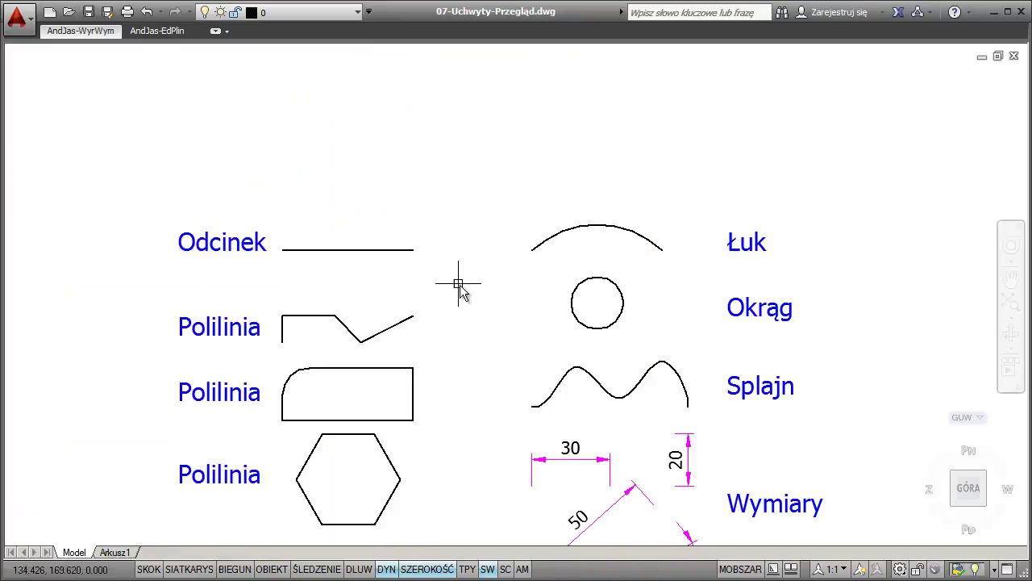
Step: In CUI, reset the Quick Properties overrides, confirm with OK, and reselect the Odcinek line
{"action": "type", "text": "CUI"}
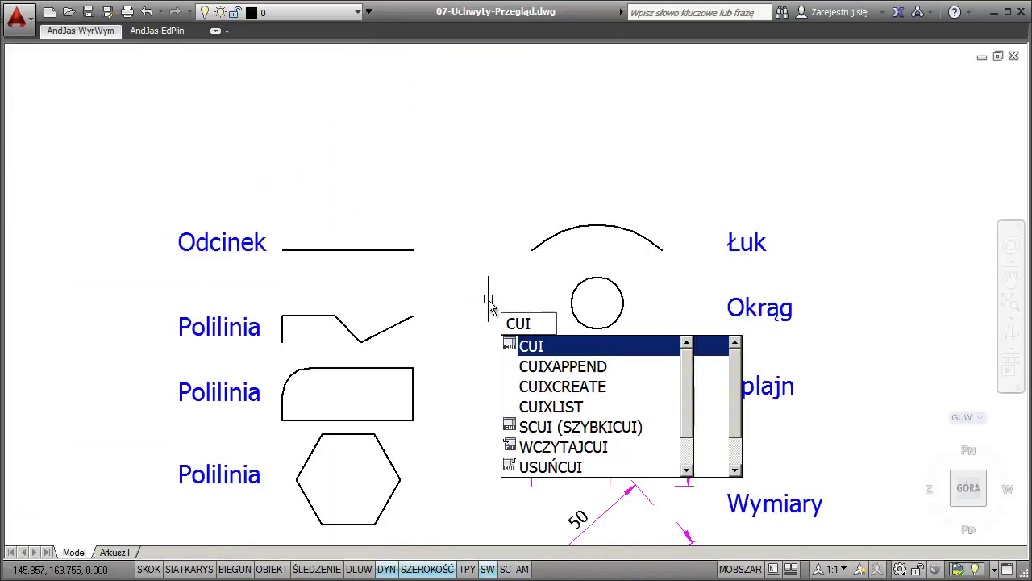
{"action": "key", "text": "Return"}
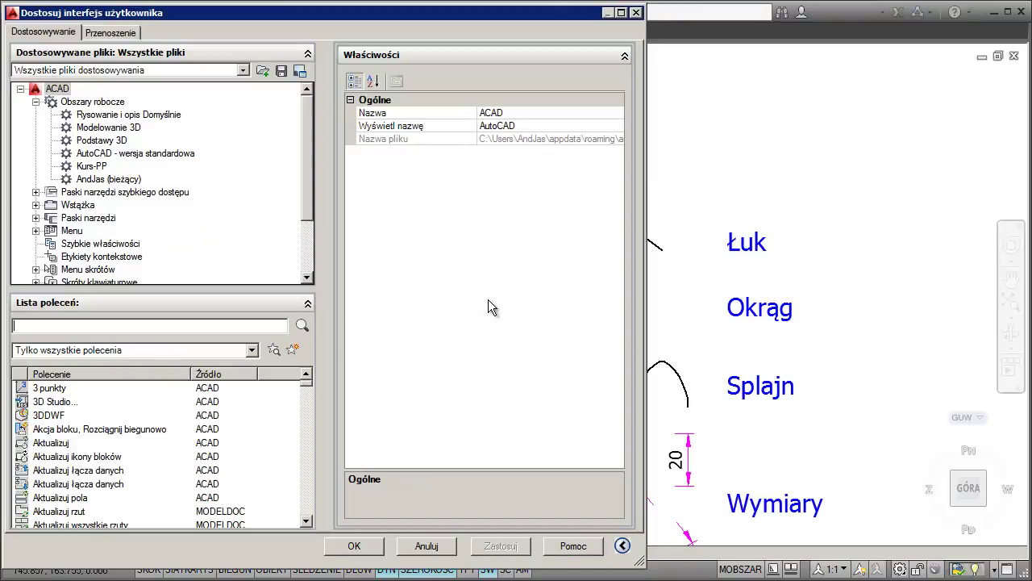
{"action": "left_click", "coordinate": [78, 244]}
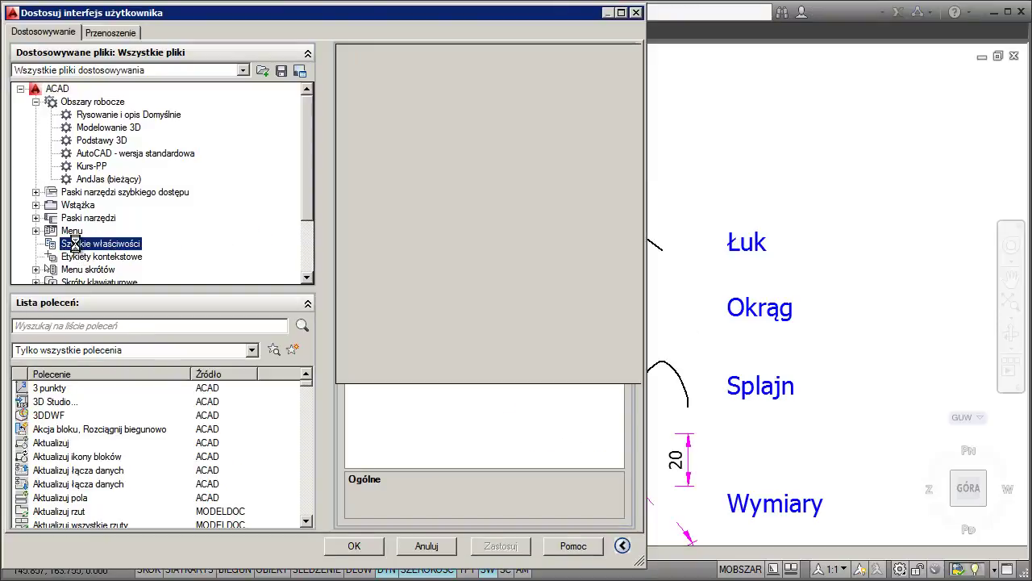
{"action": "left_click", "coordinate": [586, 468]}
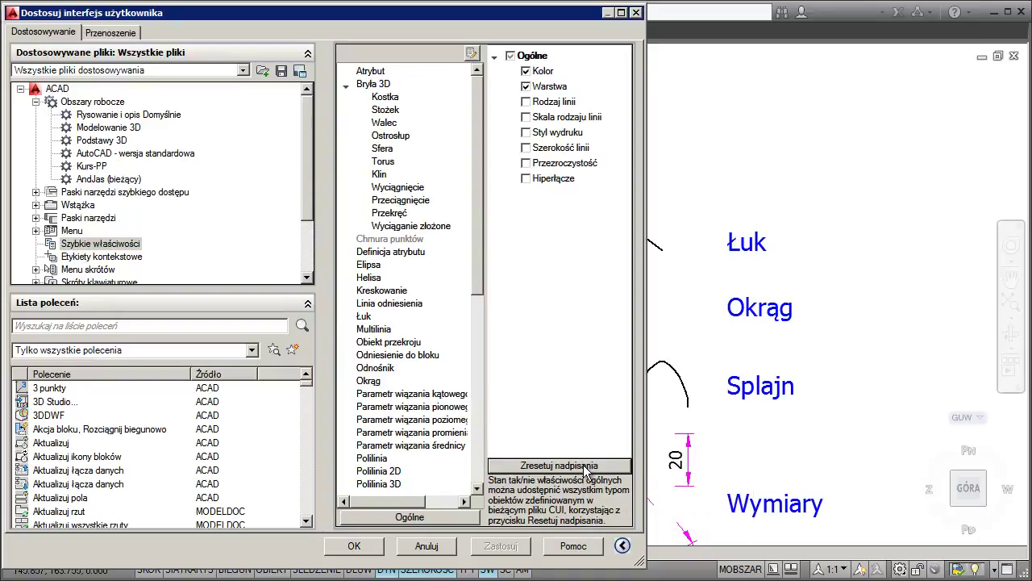
{"action": "left_click", "coordinate": [360, 547]}
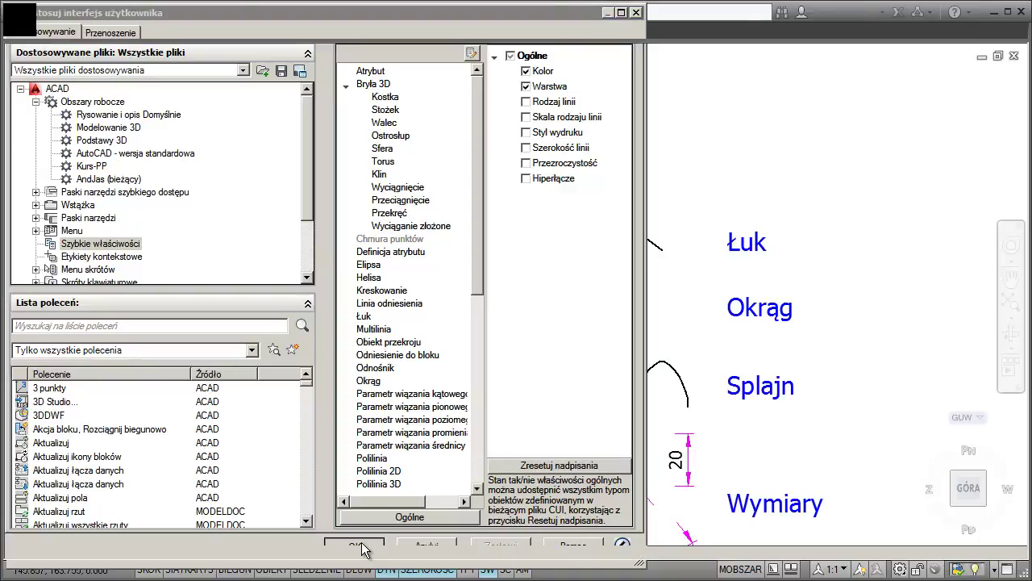
{"action": "left_click", "coordinate": [385, 250]}
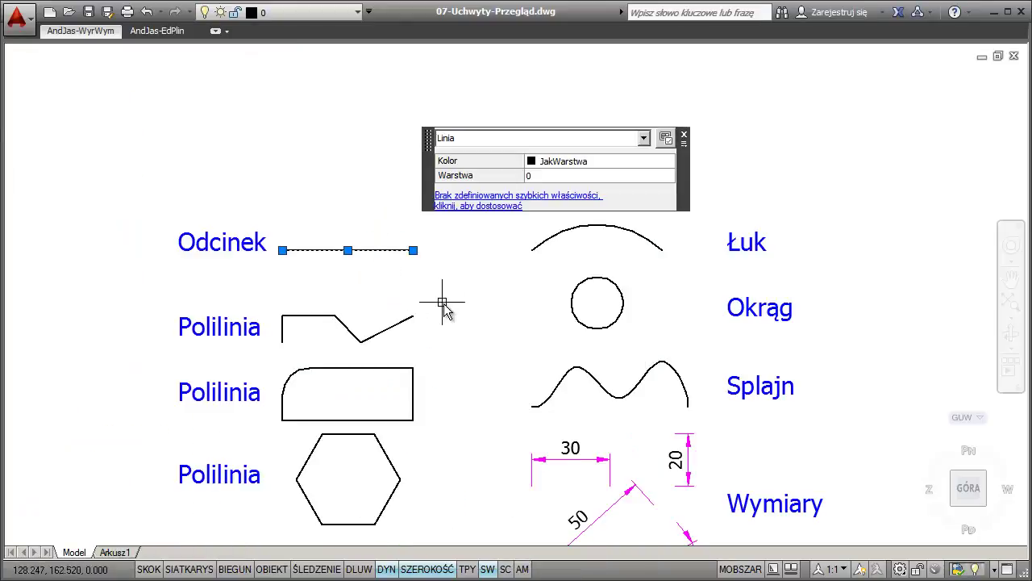
Step: Tick Długość for Linia in the Quick Properties customization so the line shows length 50
{"action": "left_click", "coordinate": [478, 200]}
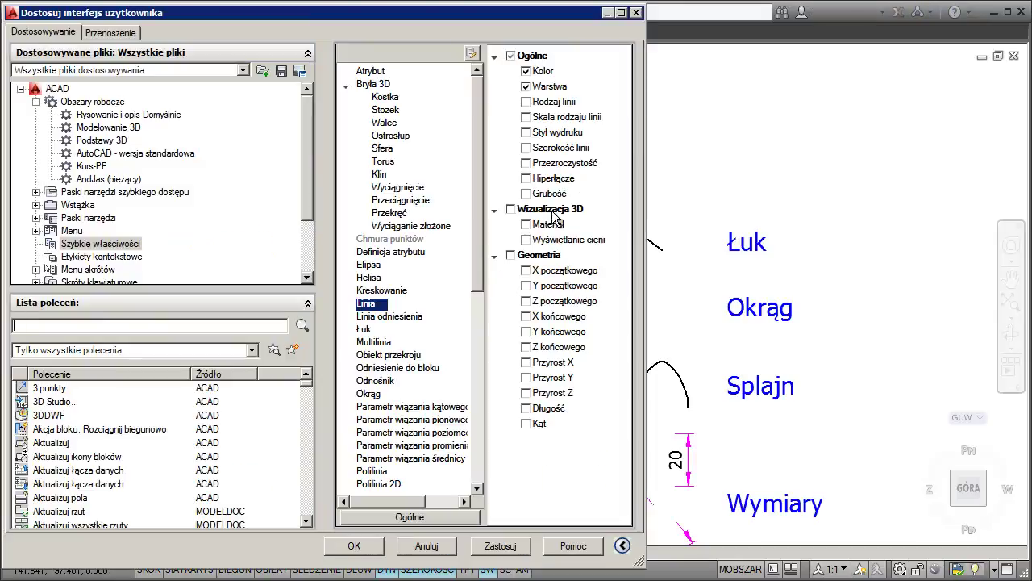
{"action": "left_click", "coordinate": [526, 409]}
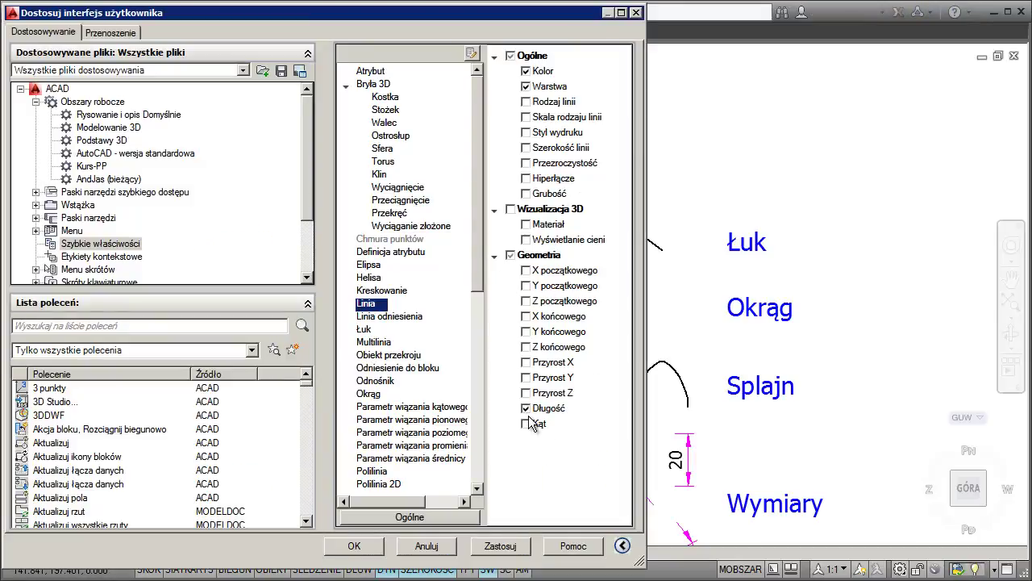
{"action": "left_click", "coordinate": [378, 549]}
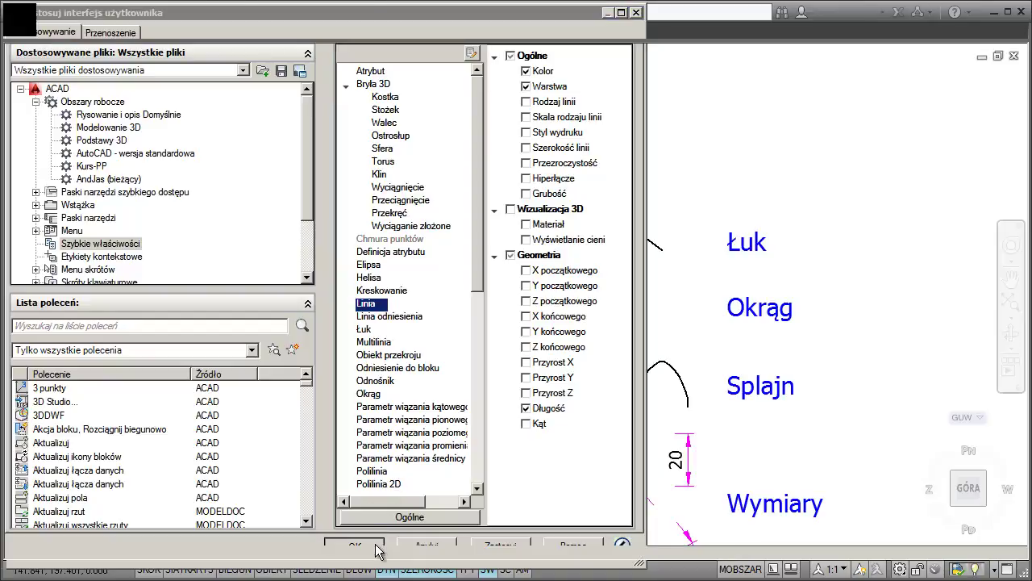
{"action": "left_click", "coordinate": [375, 291]}
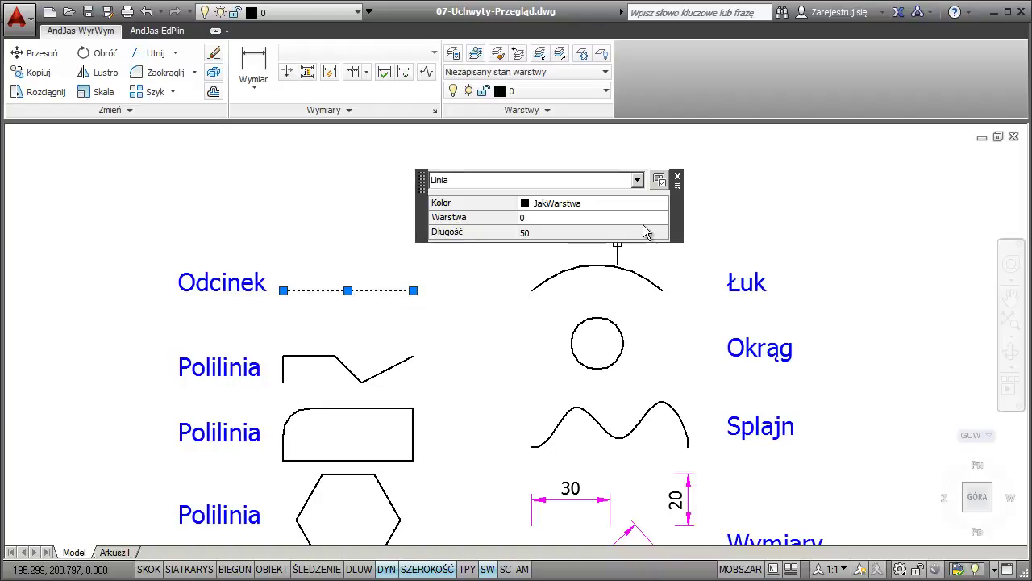
Step: Untick Długość again and reselect the line to confirm only Colour and Layer show
{"action": "left_click", "coordinate": [659, 179]}
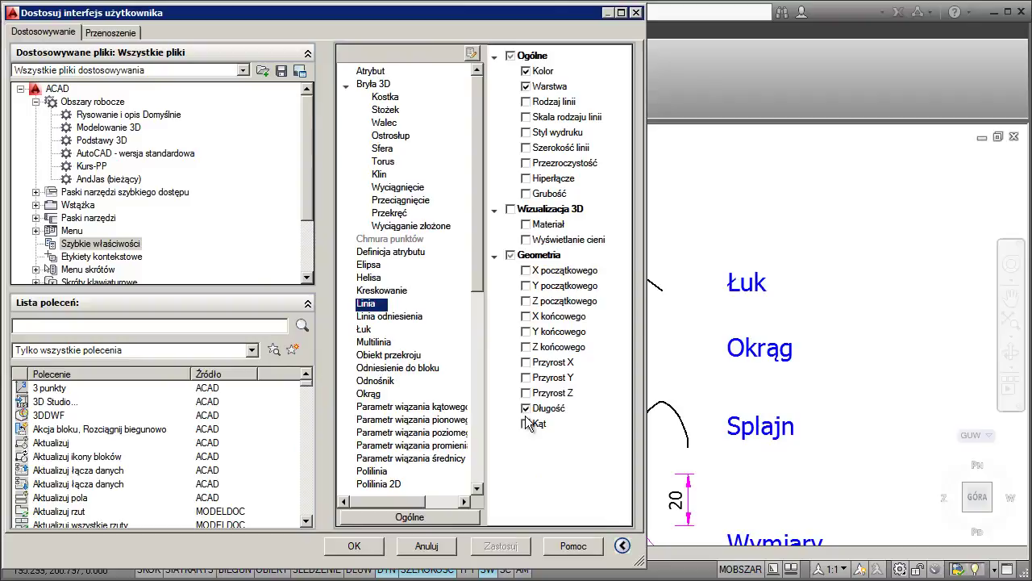
{"action": "left_click", "coordinate": [526, 408]}
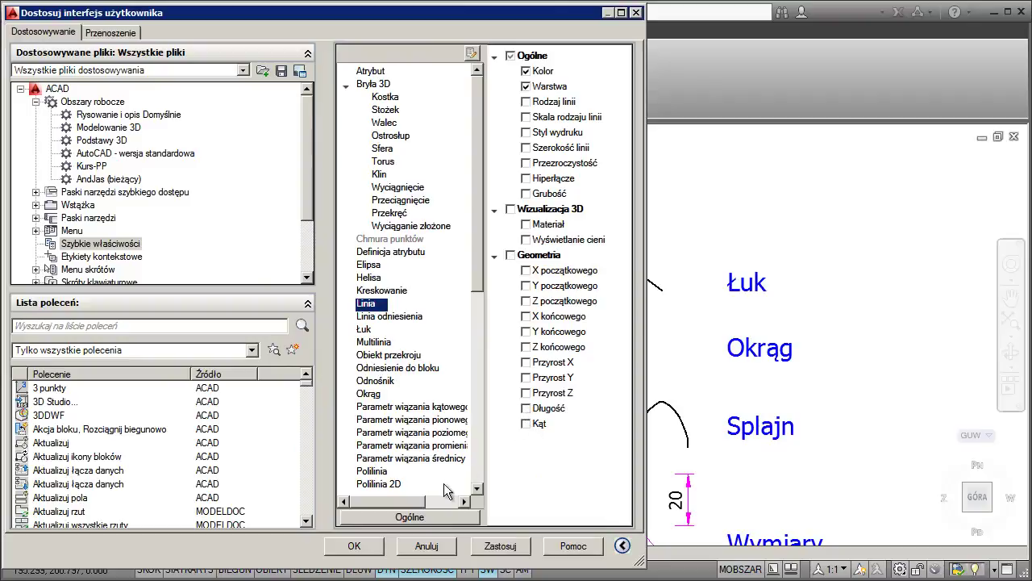
{"action": "left_click", "coordinate": [359, 547]}
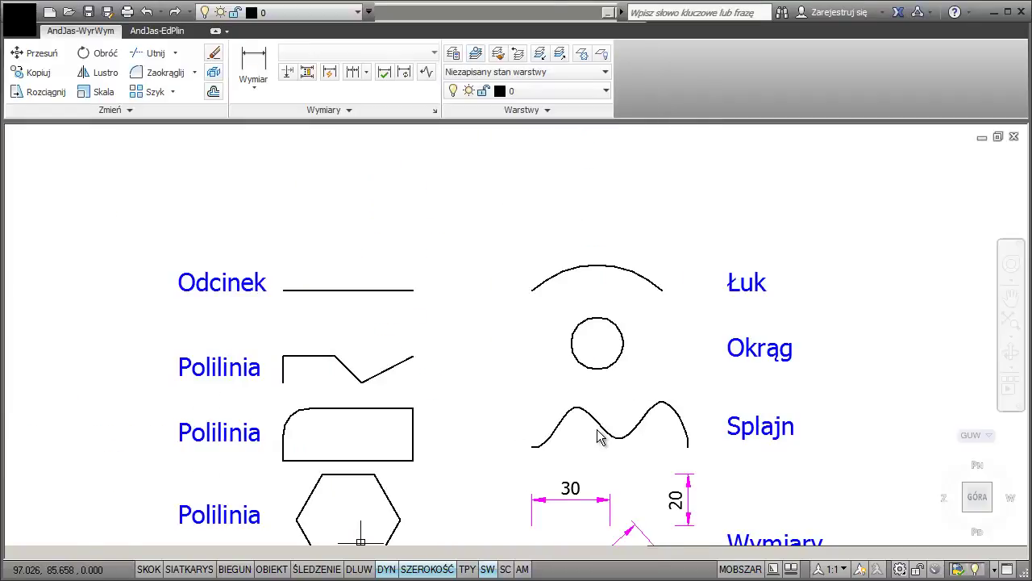
{"action": "left_click", "coordinate": [395, 291]}
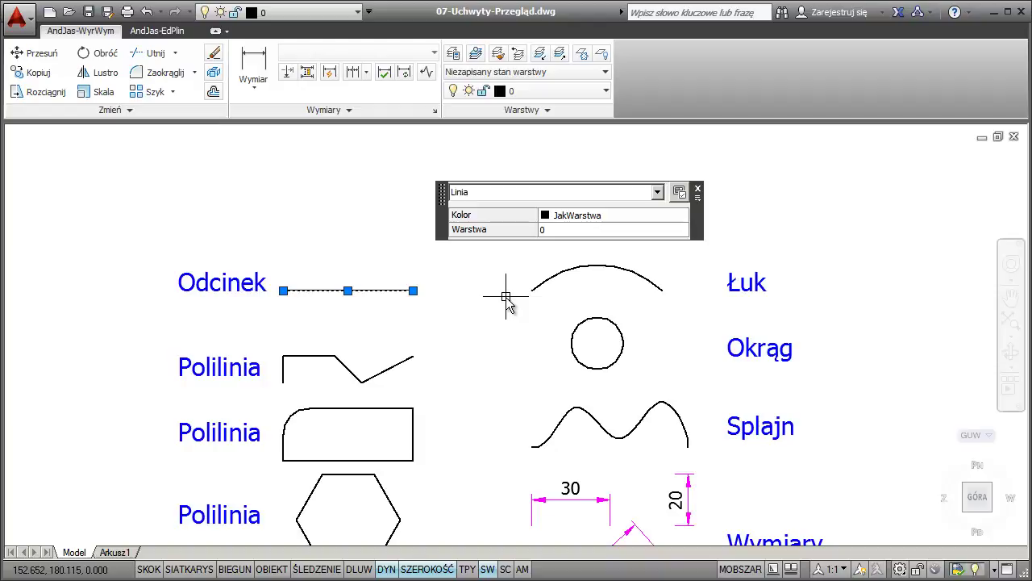
Step: Crossing-select the left column, filter to Tekst (4), and set the labels' content to qq
{"action": "left_click", "coordinate": [409, 357]}
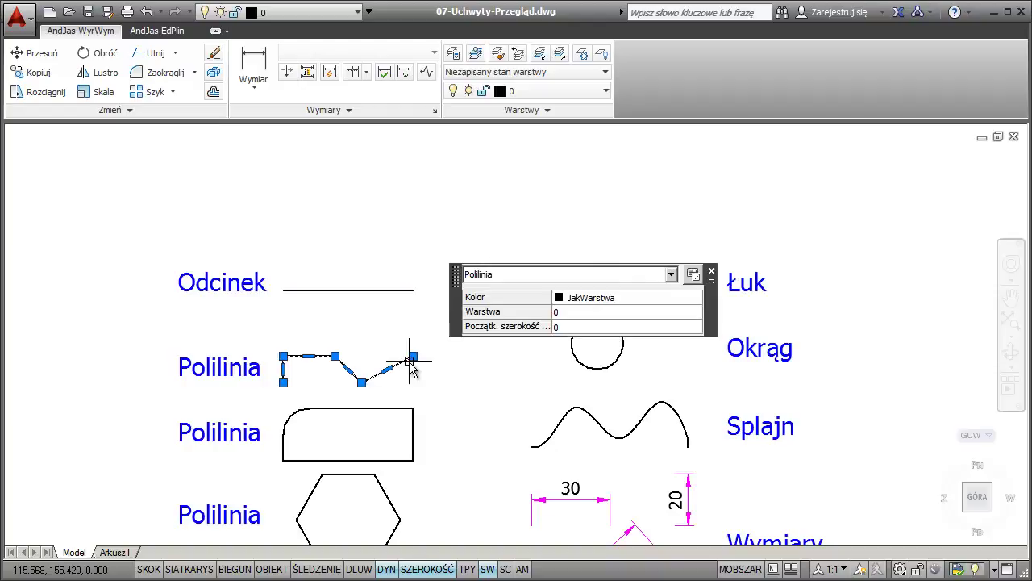
{"action": "left_click", "coordinate": [419, 279]}
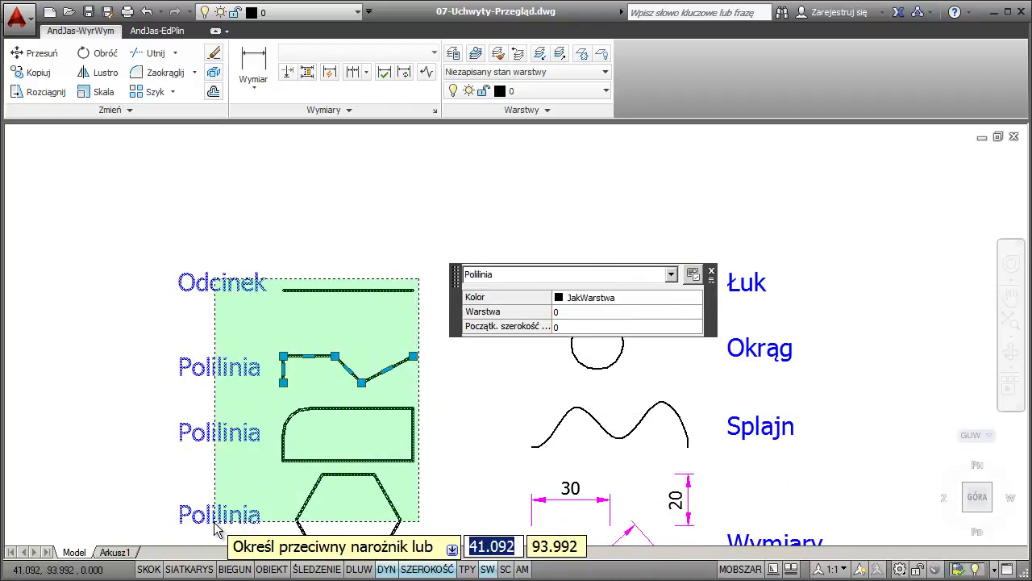
{"action": "left_click", "coordinate": [151, 538]}
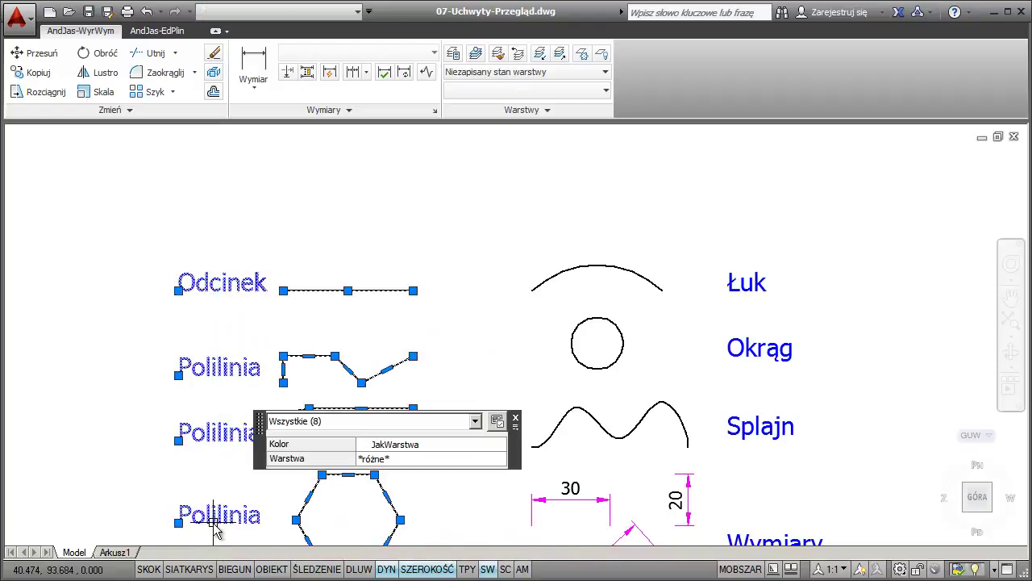
{"action": "left_click", "coordinate": [475, 421]}
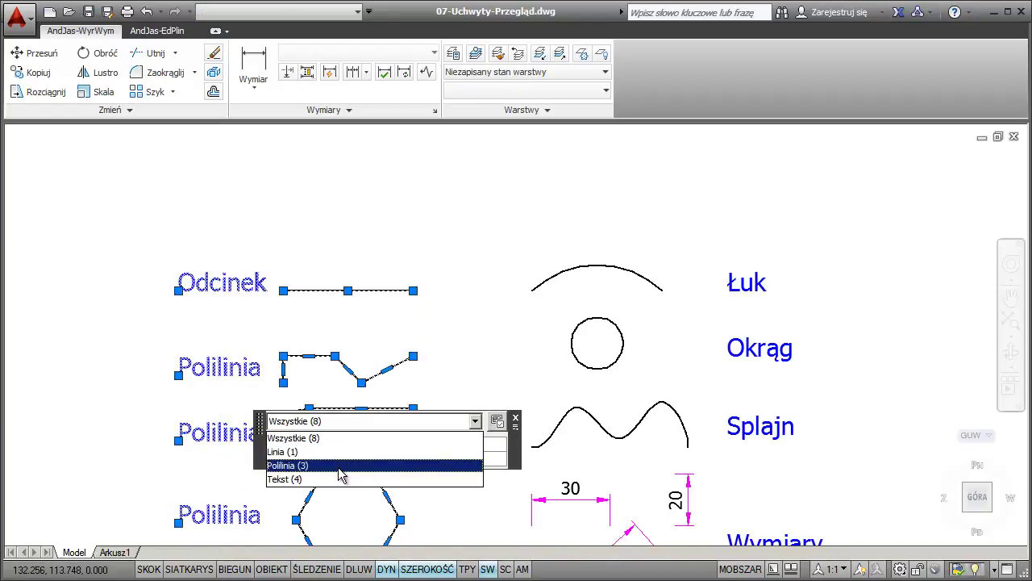
{"action": "left_click", "coordinate": [323, 479]}
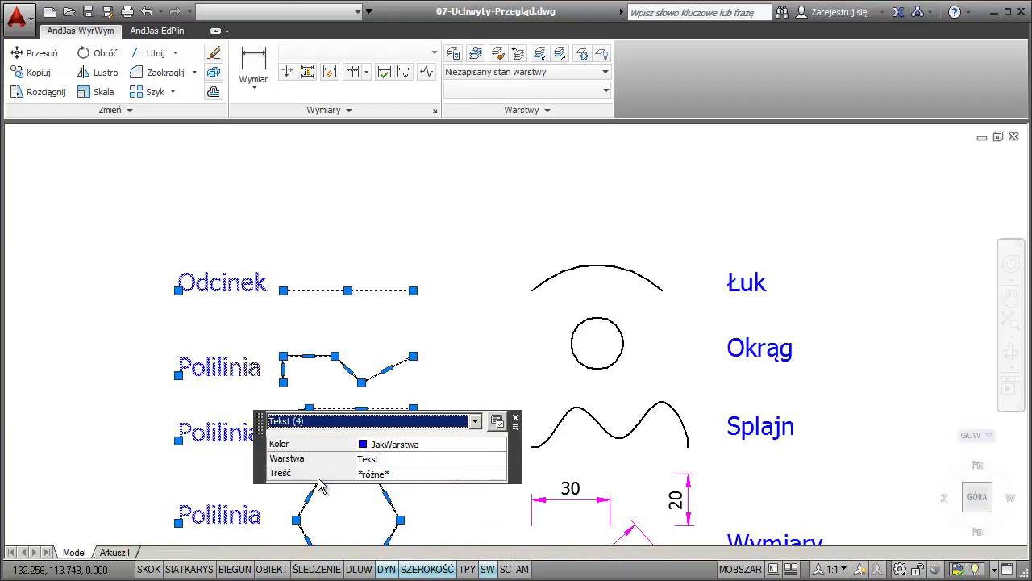
{"action": "left_click", "coordinate": [405, 474]}
{"action": "type", "text": "qq"}
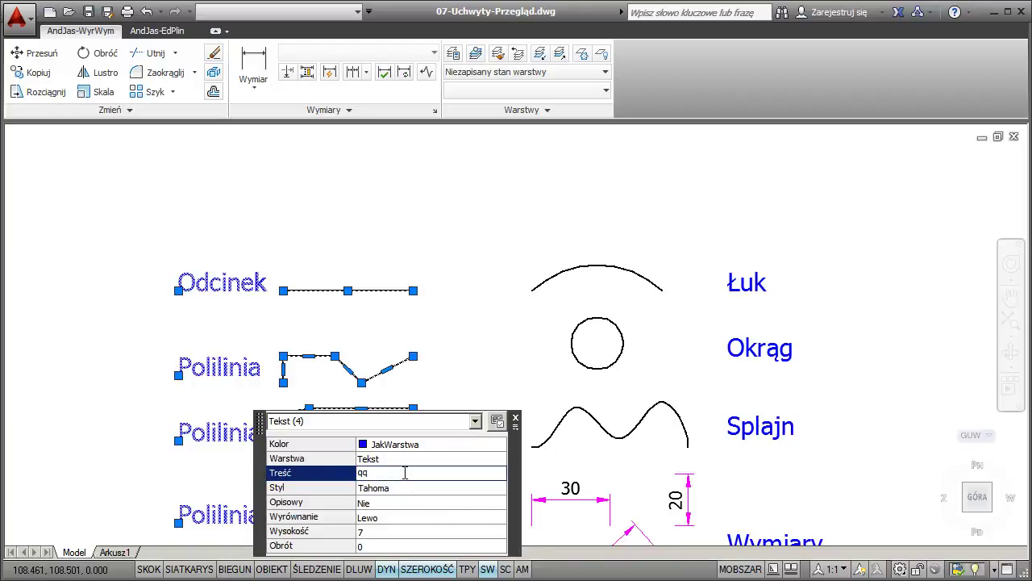
{"action": "key", "text": "Return"}
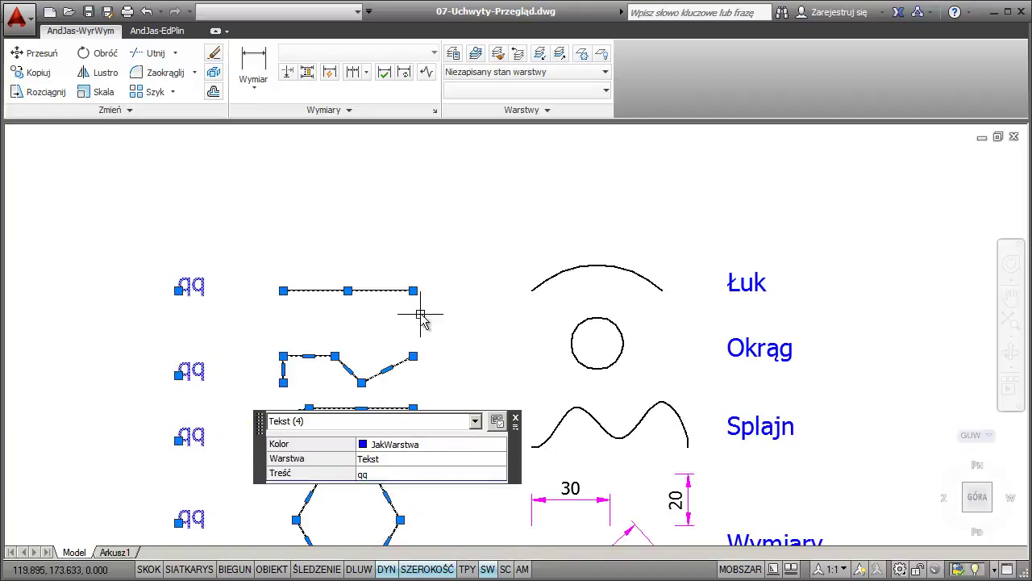
Step: Clear the selection, undo the qq rename, and begin reselecting the left column
{"action": "key", "text": "Escape"}
{"action": "key", "text": "ctrl+z"}
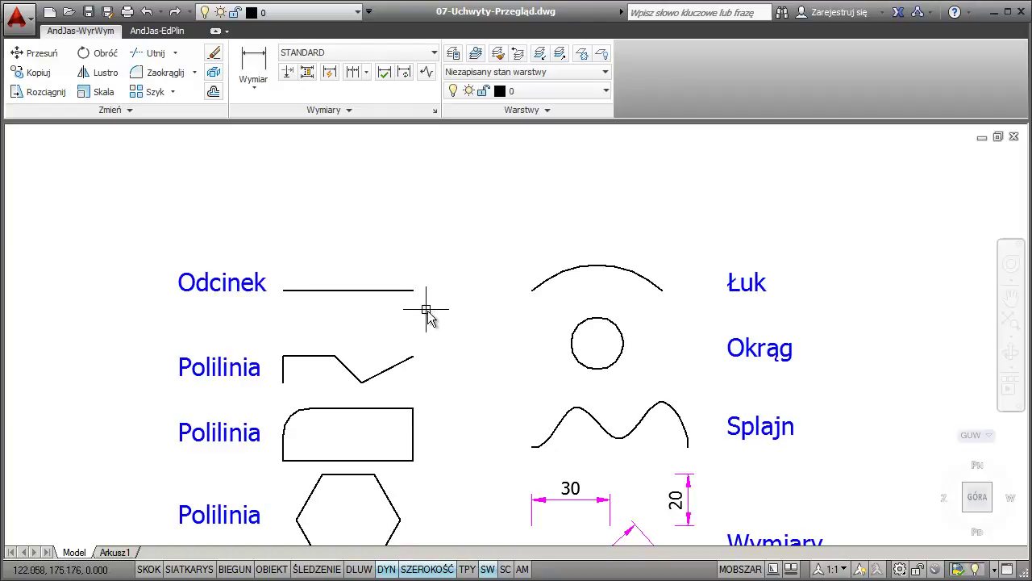
{"action": "left_click", "coordinate": [458, 260]}
Step: Select the left column and, in the Properties palette filtered to Tekst (4), set content to qqq
{"action": "left_click", "coordinate": [224, 534]}
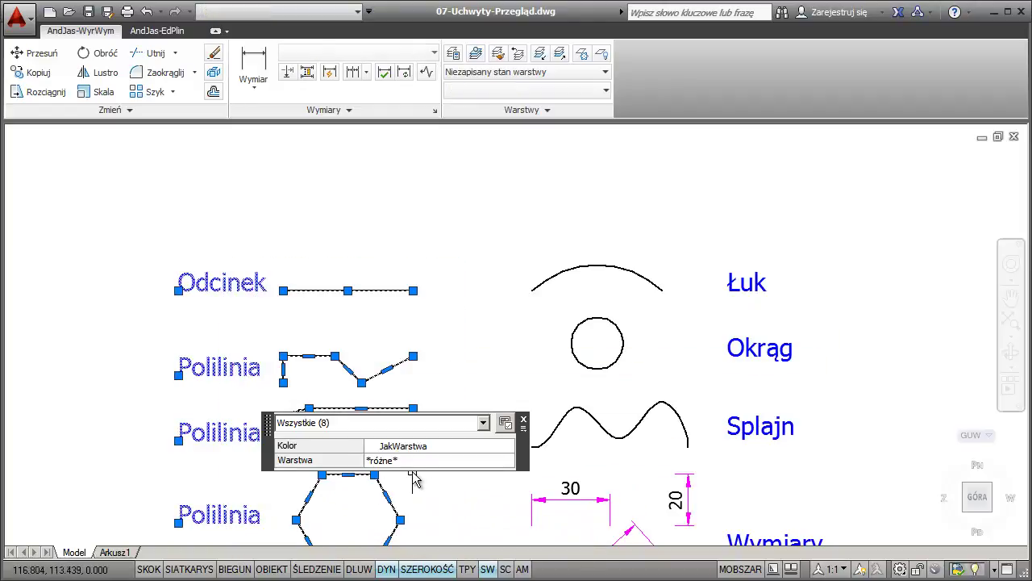
{"action": "key", "text": "ctrl+1"}
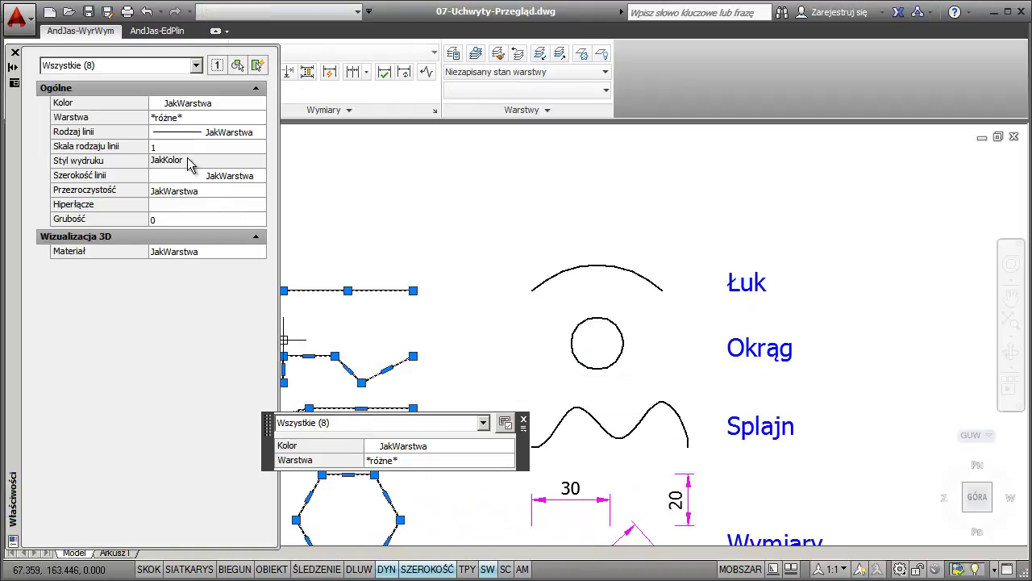
{"action": "left_click", "coordinate": [192, 66]}
{"action": "left_click", "coordinate": [64, 124]}
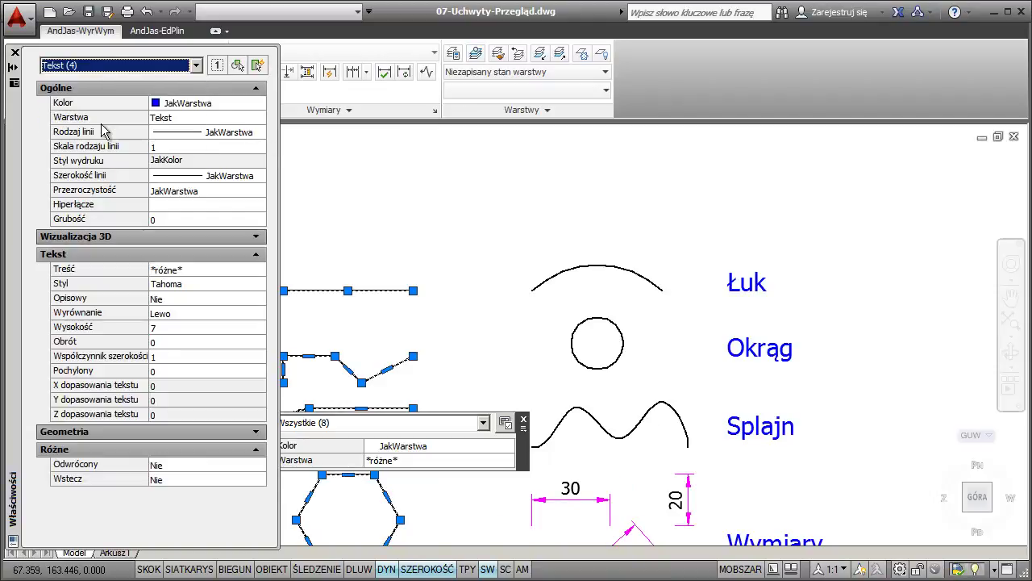
{"action": "left_click", "coordinate": [195, 270]}
{"action": "type", "text": "qqq"}
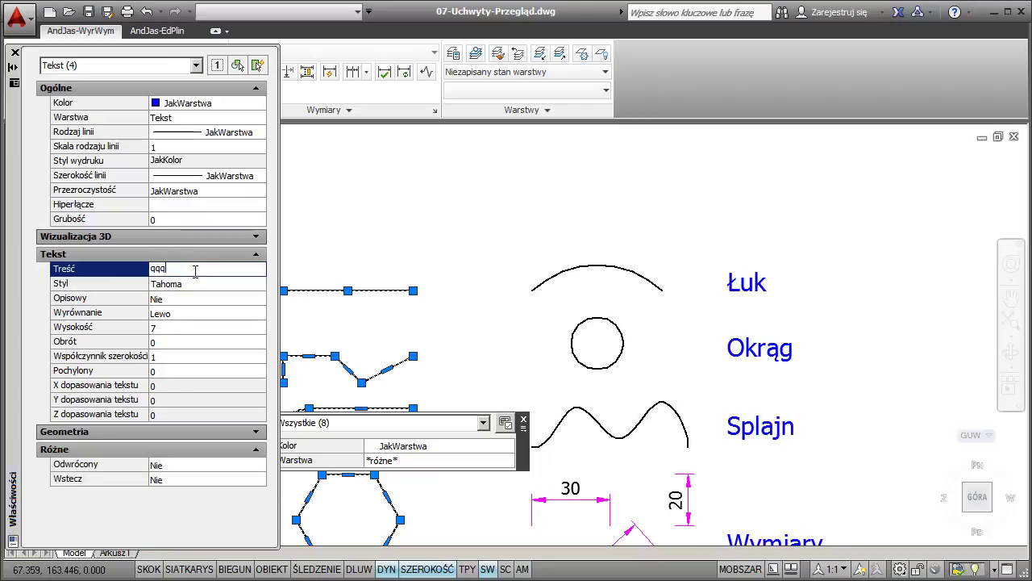
{"action": "key", "text": "Tab"}
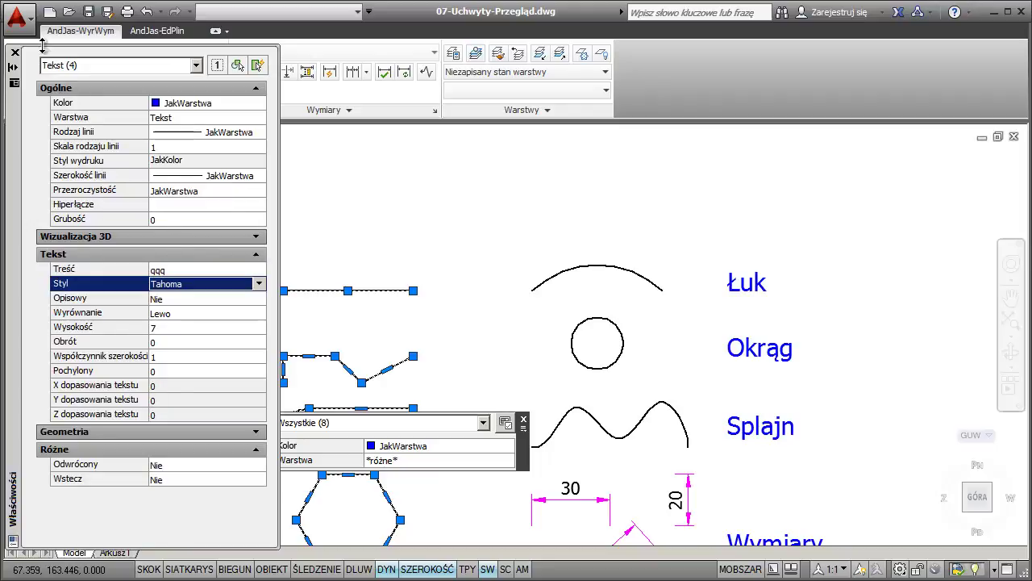
{"action": "left_click", "coordinate": [405, 211]}
{"action": "left_click", "coordinate": [381, 209]}
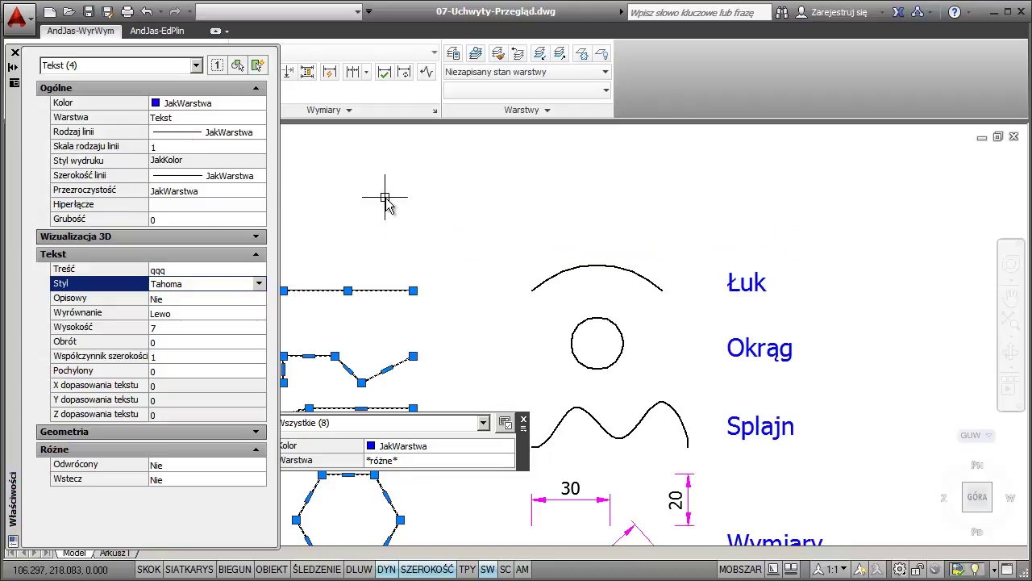
Step: Close the Properties palette, clear the selection, and undo back to Odcinek and Polilinia labels
{"action": "key", "text": "ctrl+1"}
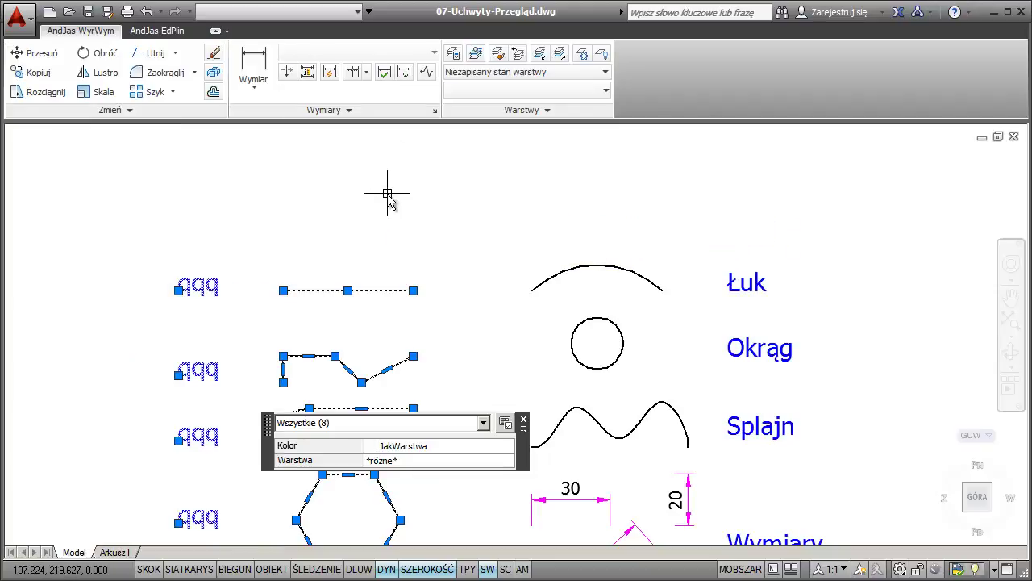
{"action": "key", "text": "Escape"}
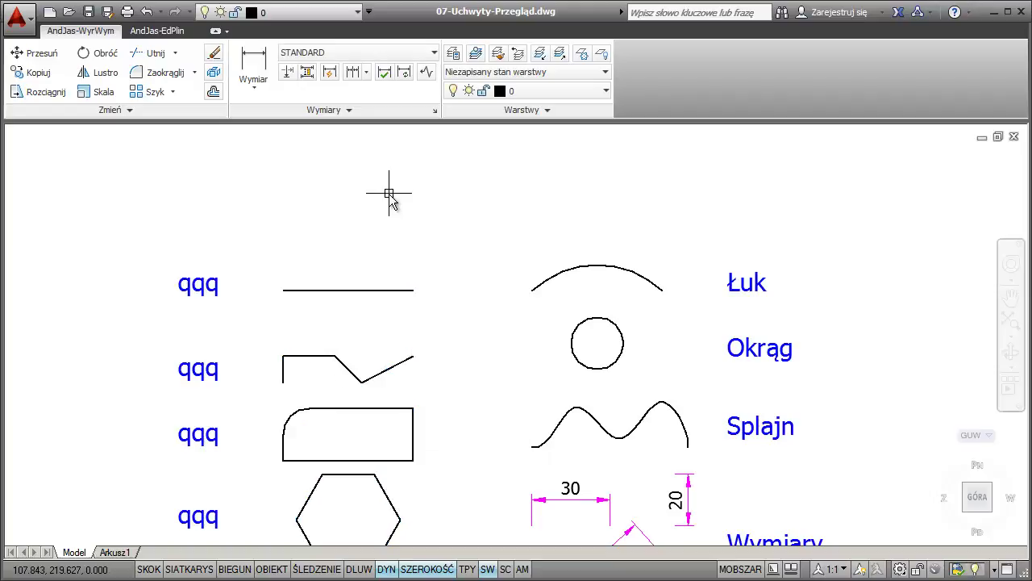
{"action": "type", "text": "c"}
{"action": "key", "text": "Escape"}
{"action": "key", "text": "ctrl+z"}
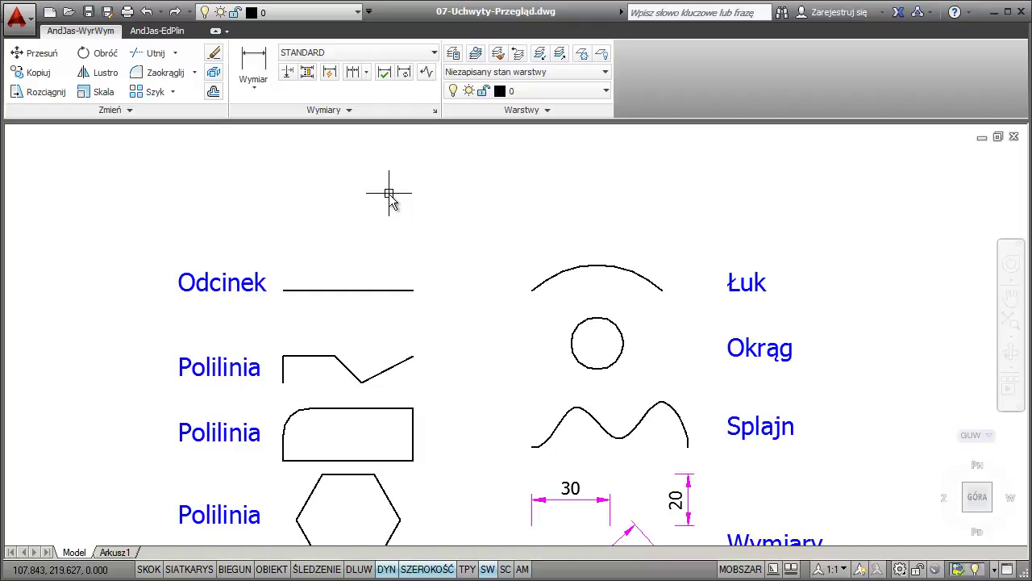
Step: Toggle the line's Properties palette off, then view the upper polyline's quick properties showing length 66.503
{"action": "left_click", "coordinate": [375, 290]}
{"action": "key", "text": "ctrl+1"}
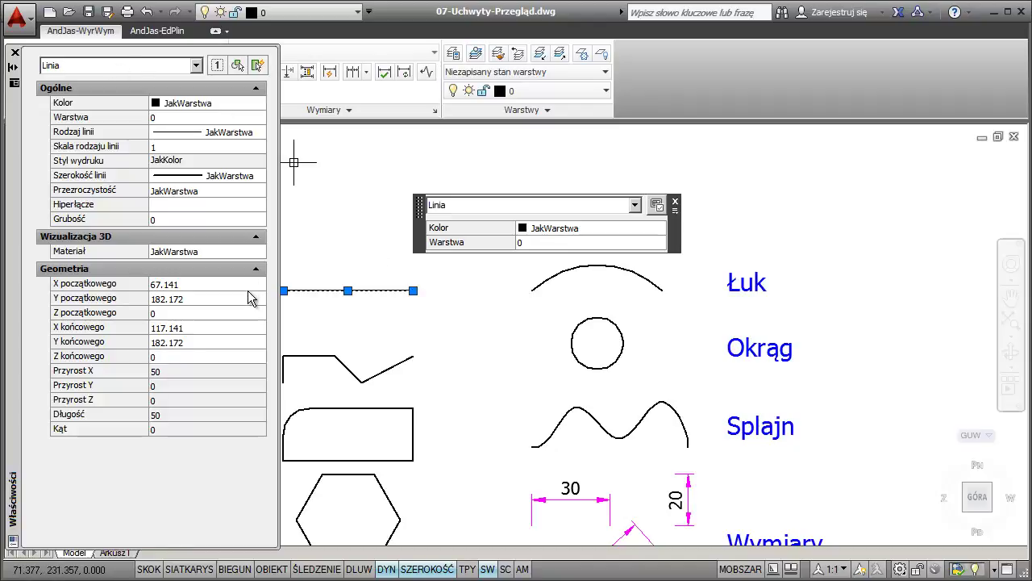
{"action": "key", "text": "ctrl+1"}
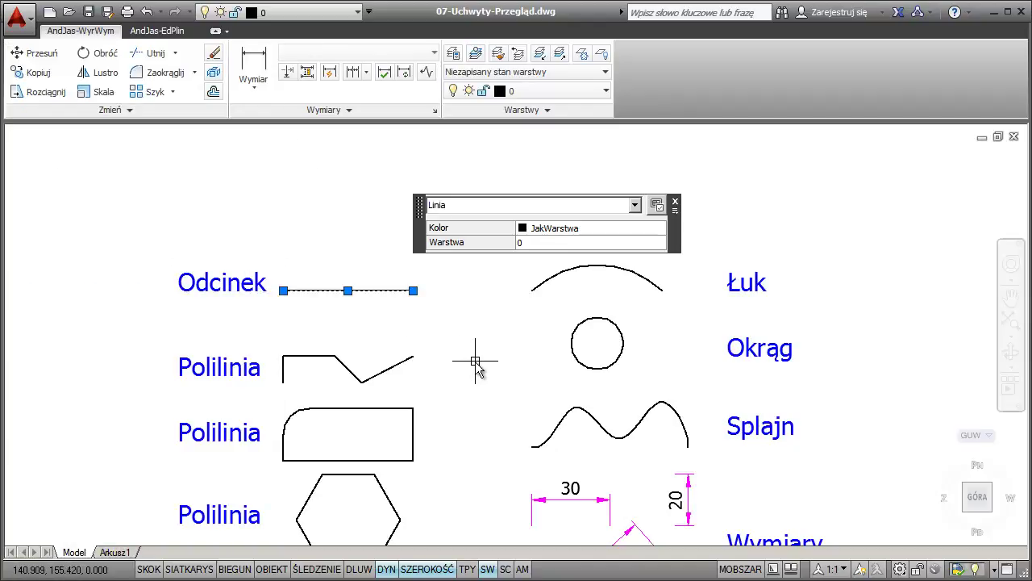
{"action": "left_click", "coordinate": [675, 212]}
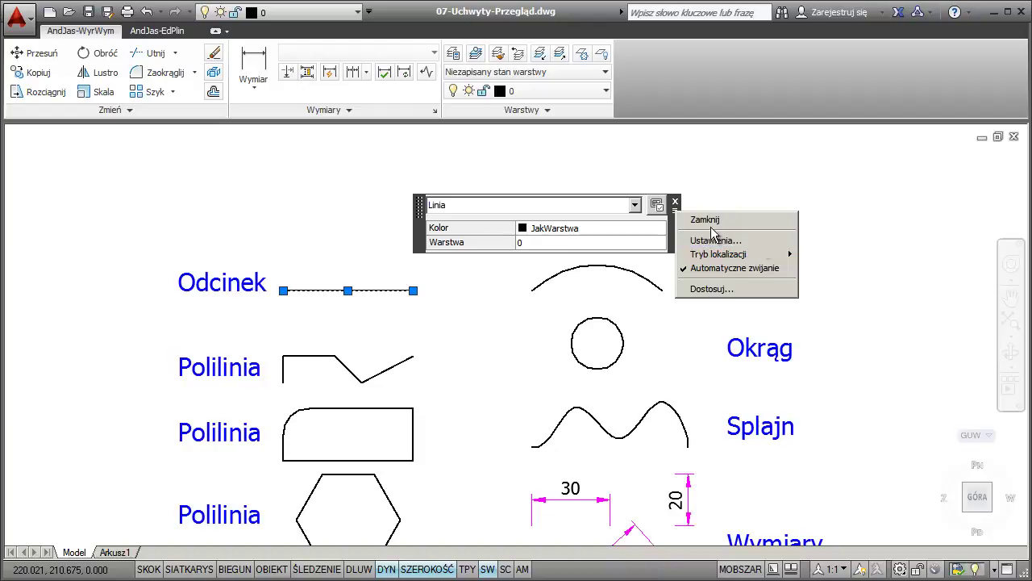
{"action": "left_click", "coordinate": [708, 182]}
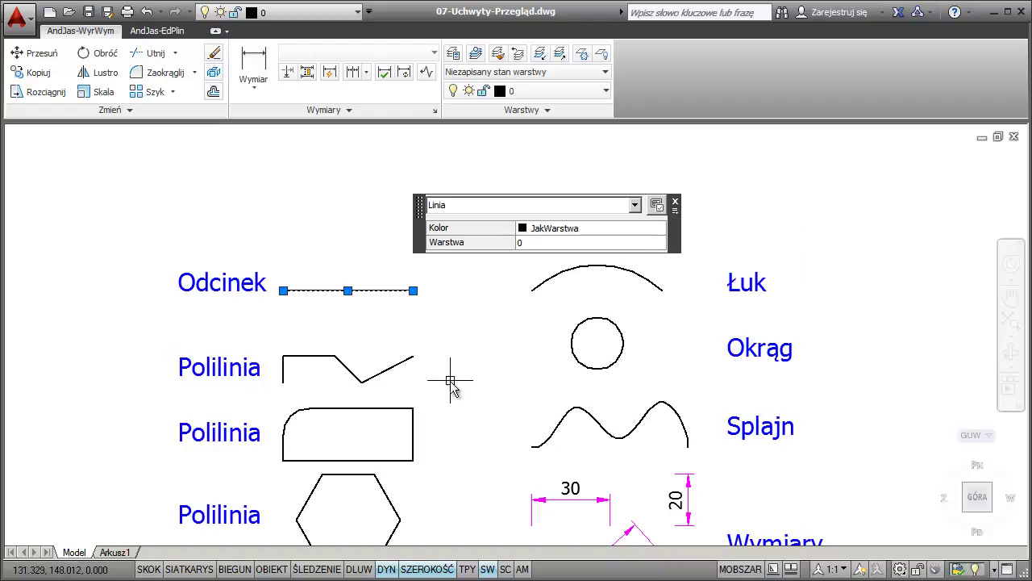
{"action": "left_click", "coordinate": [405, 363]}
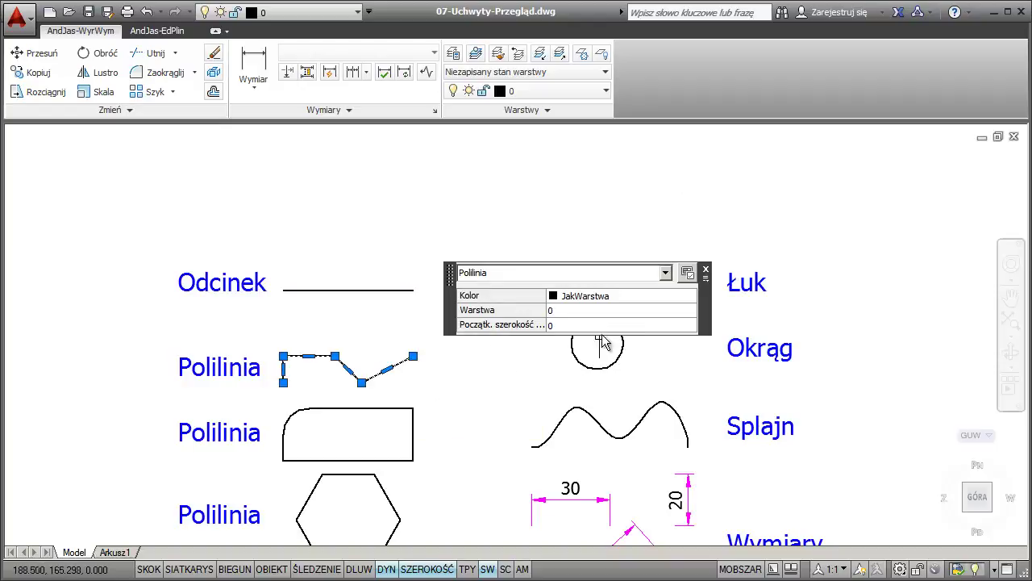
{"action": "mouse_move", "coordinate": [577, 339]}
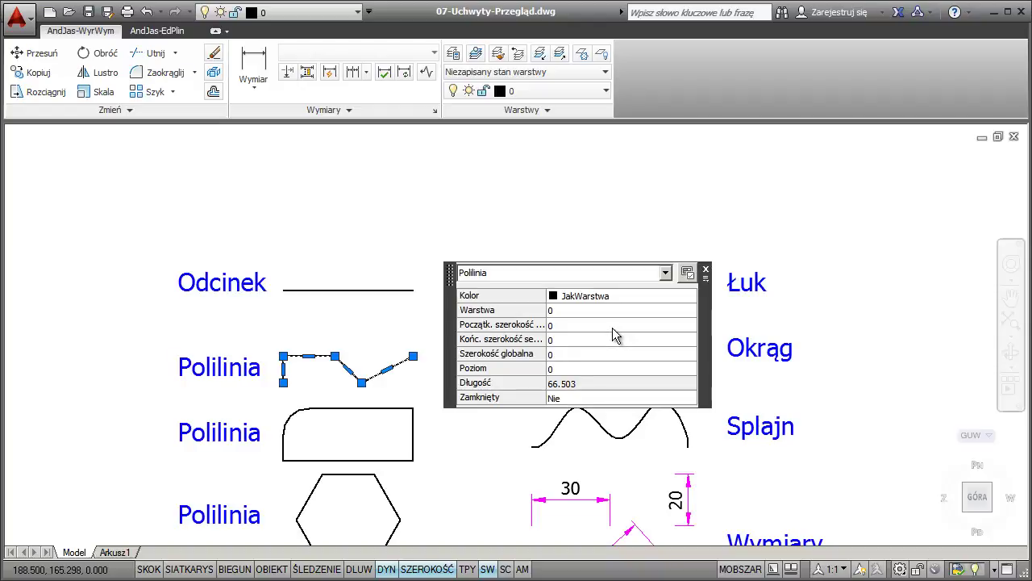
Step: Uncheck Poziom, Szerokość globalna and both segment widths for Polilinia and confirm with OK
{"action": "left_click", "coordinate": [686, 273]}
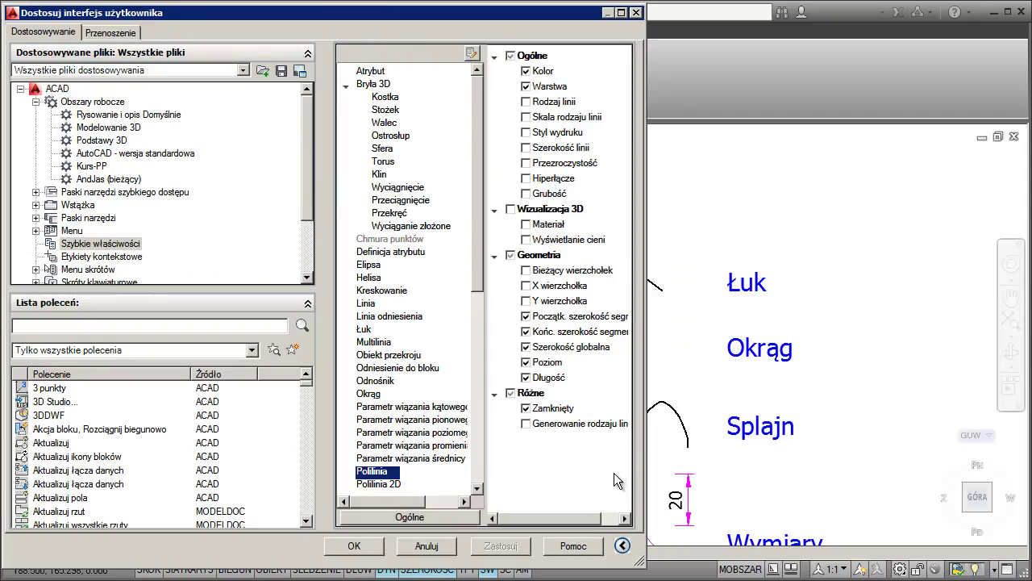
{"action": "left_click", "coordinate": [526, 362]}
{"action": "left_click", "coordinate": [525, 347]}
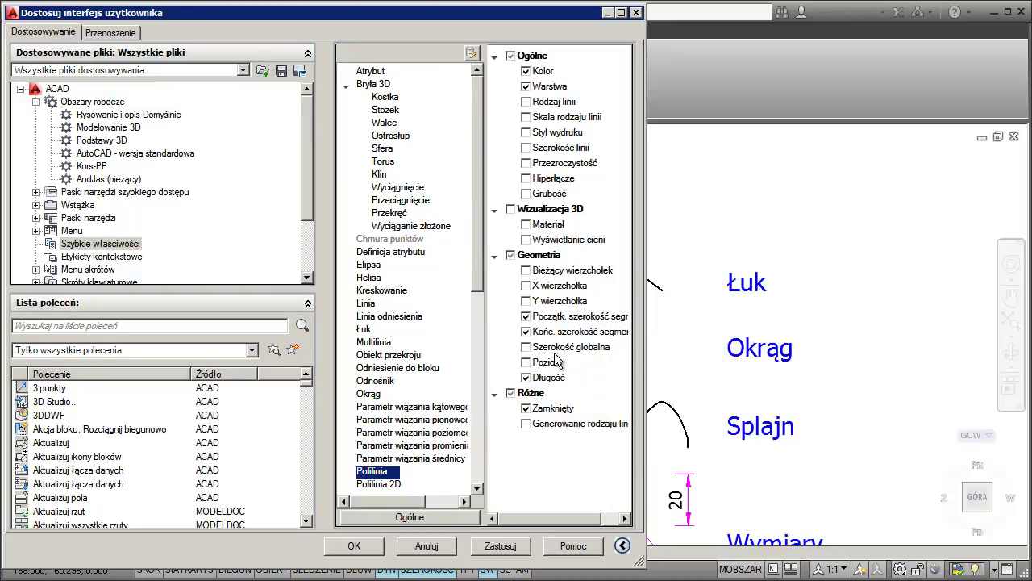
{"action": "left_click", "coordinate": [525, 332]}
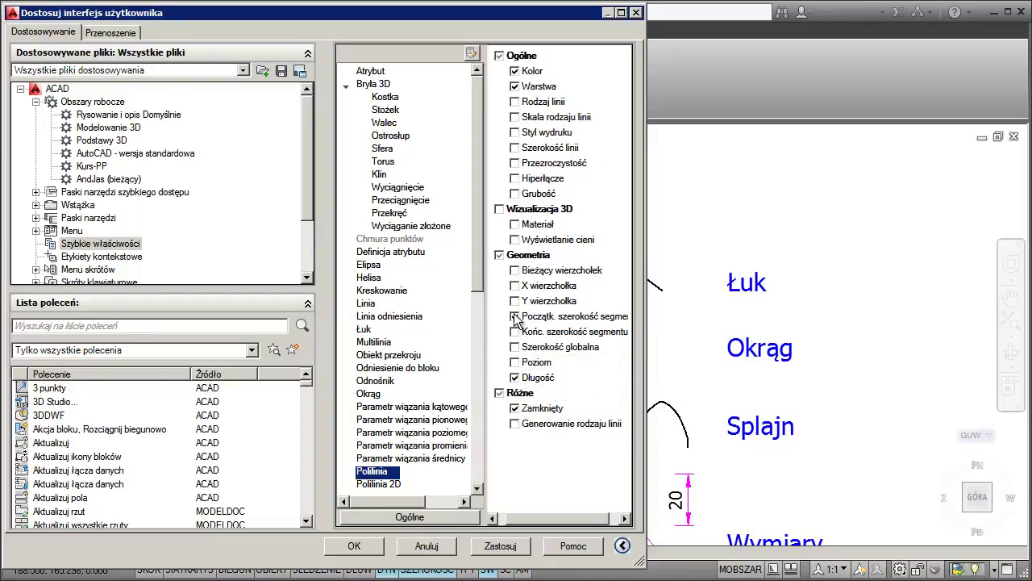
{"action": "left_click", "coordinate": [514, 316]}
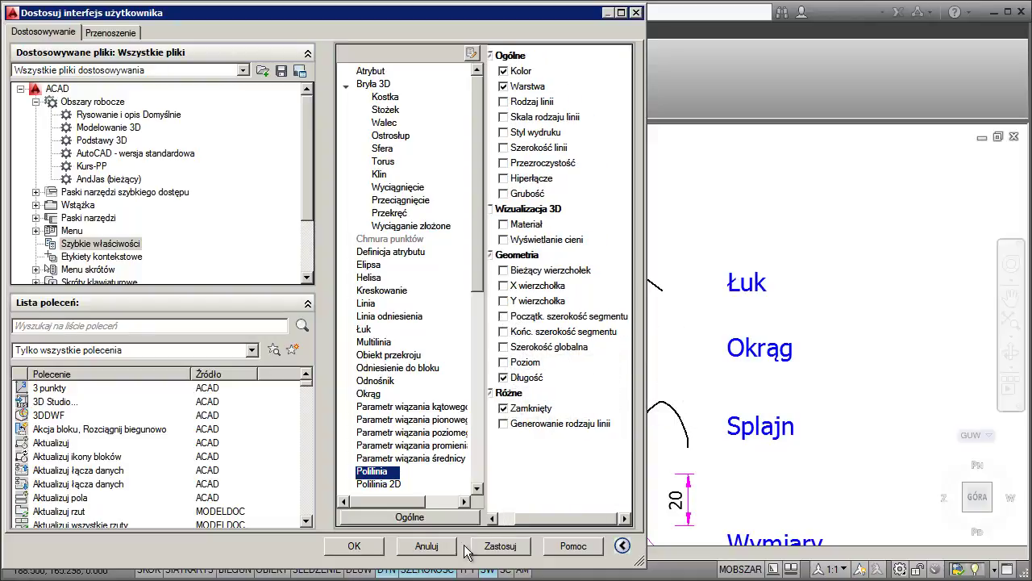
{"action": "left_click", "coordinate": [359, 549]}
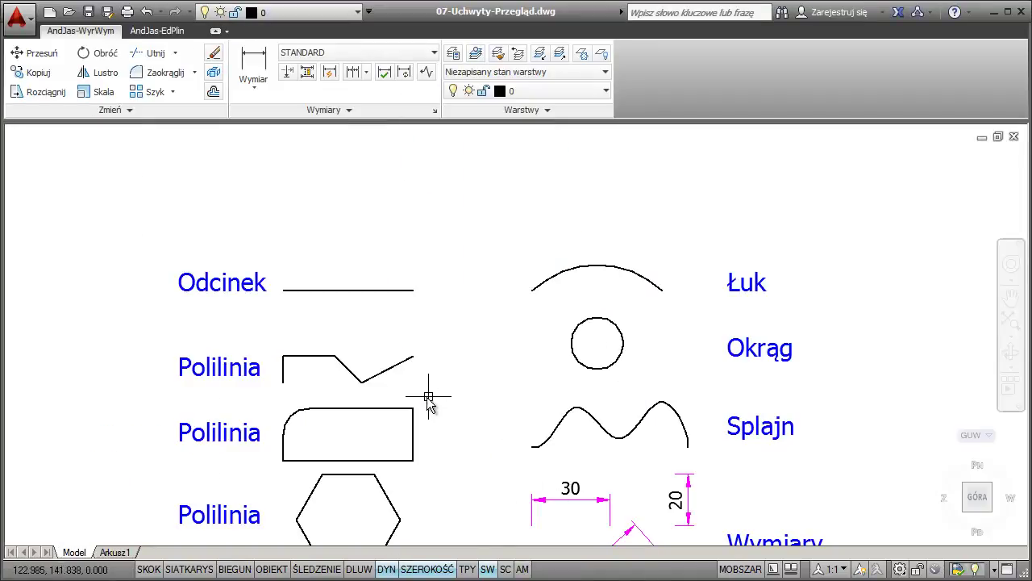
Step: Set the upper polyline's Zamknięty to Tak, zoom extents, and recheck its length of 117.493
{"action": "left_click", "coordinate": [403, 360]}
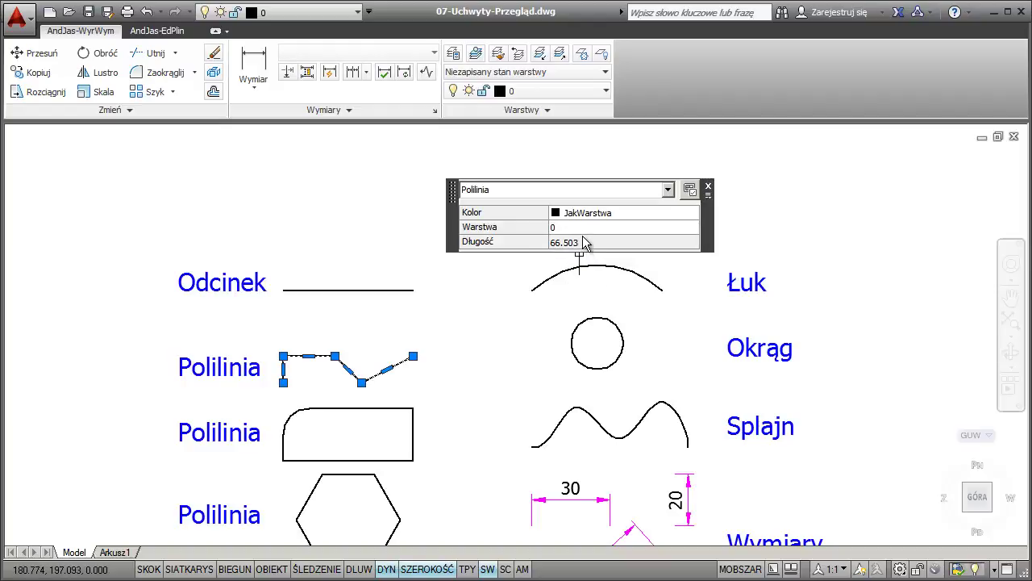
{"action": "mouse_move", "coordinate": [620, 241]}
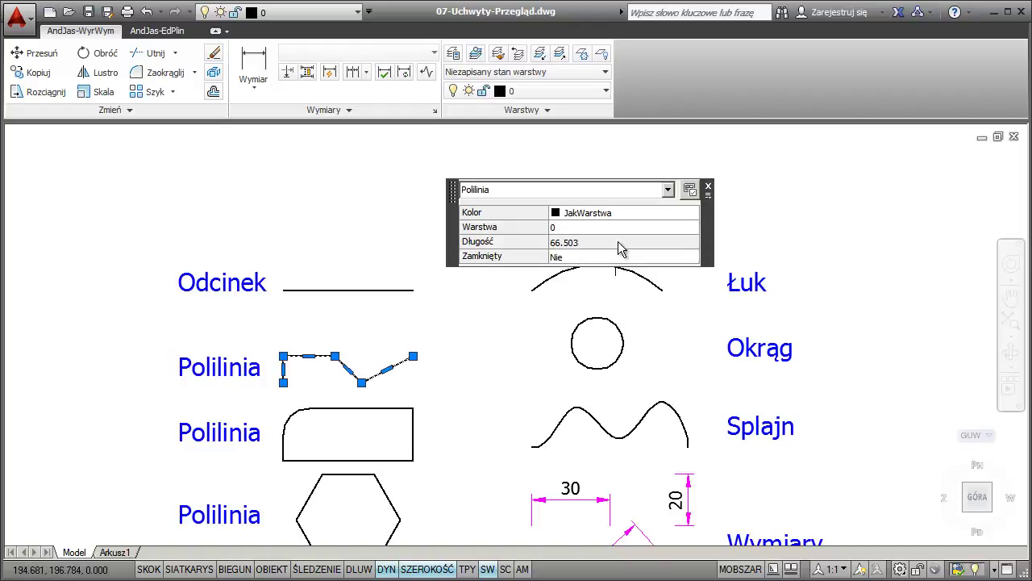
{"action": "left_click", "coordinate": [616, 256]}
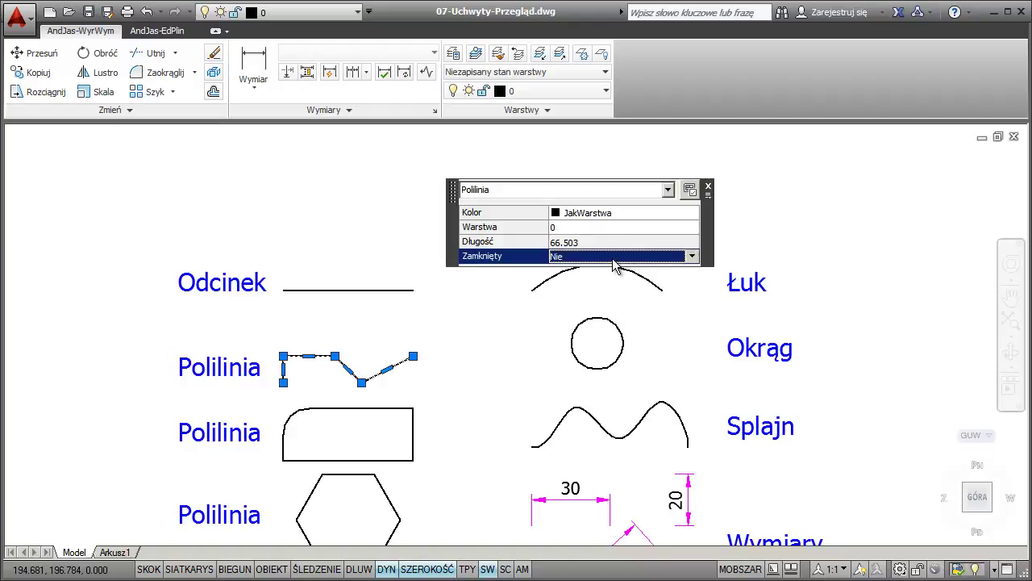
{"action": "left_click", "coordinate": [615, 258]}
{"action": "left_click", "coordinate": [616, 271]}
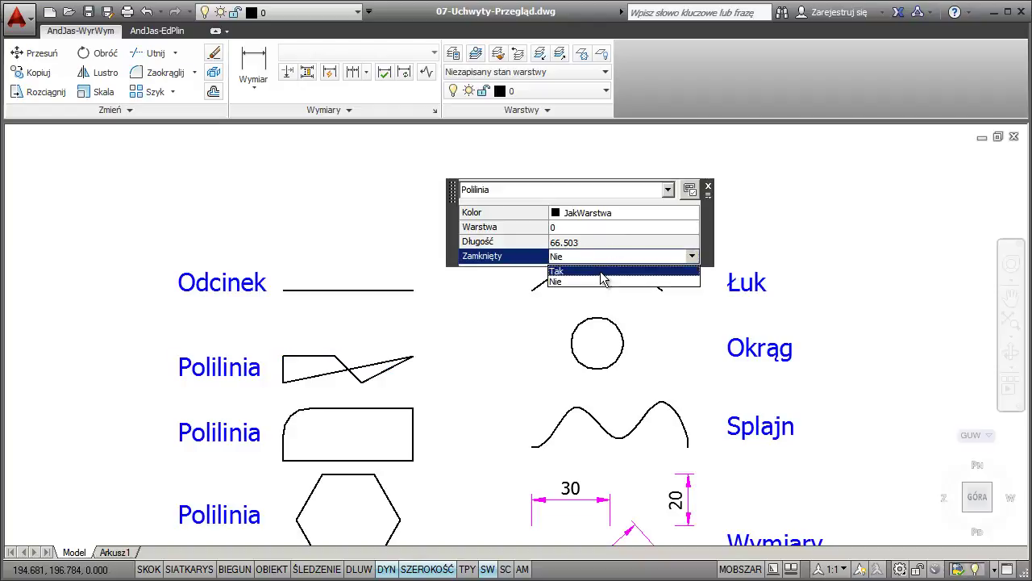
{"action": "left_click", "coordinate": [493, 321]}
{"action": "key", "text": "Escape"}
{"action": "middle_click", "coordinate": [516, 295]}
{"action": "middle_click", "coordinate": [516, 295]}
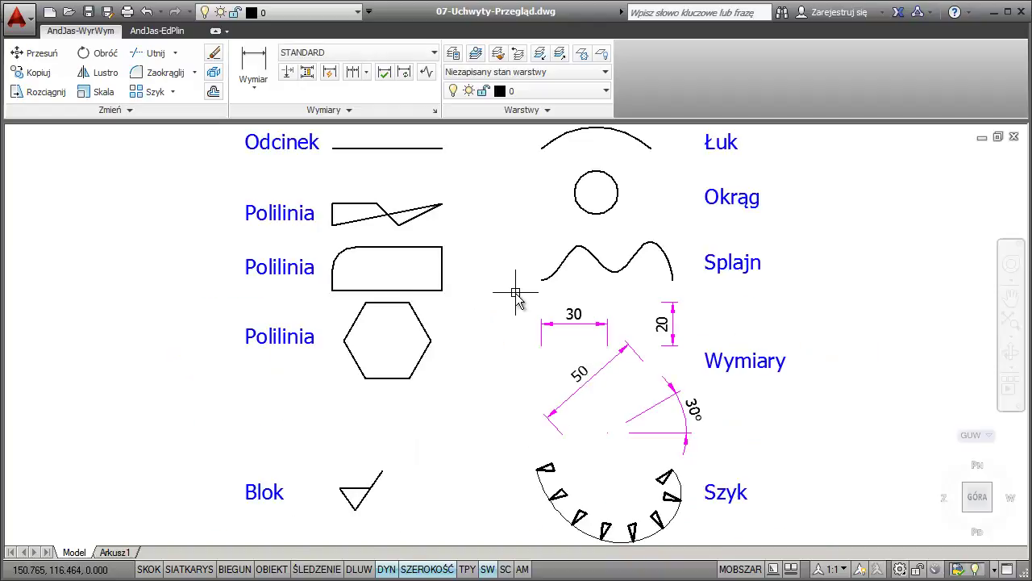
{"action": "left_click", "coordinate": [415, 217]}
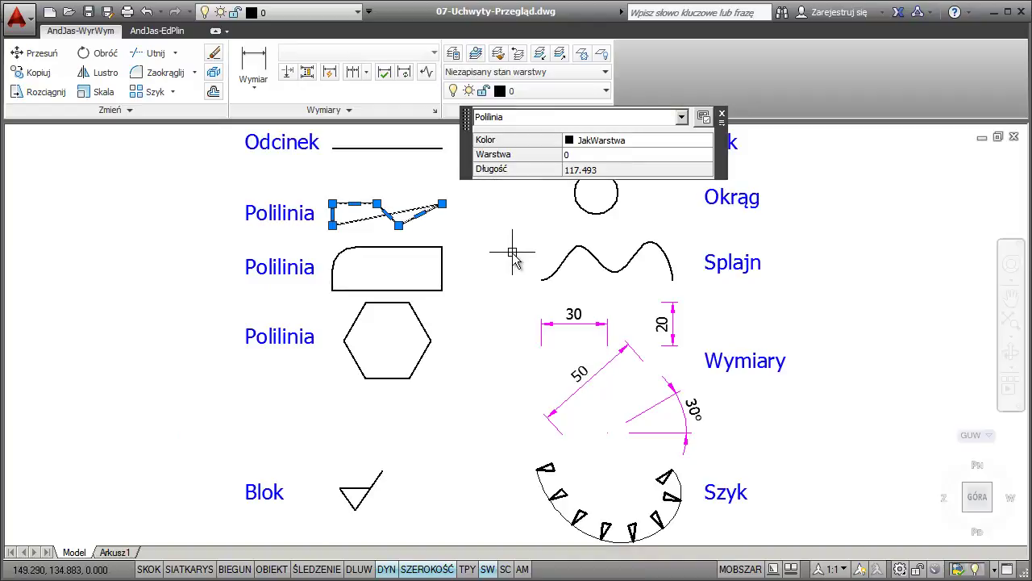
{"action": "key", "text": "Escape"}
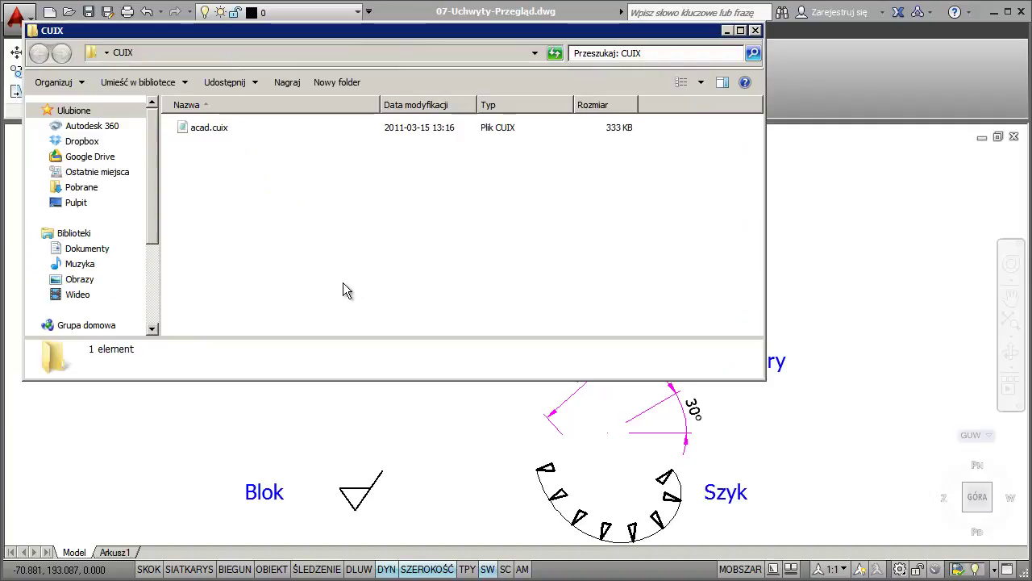
Step: Rename acad.cuix to acad.zip and open it as an archive in WinZip
{"action": "left_click", "coordinate": [216, 132]}
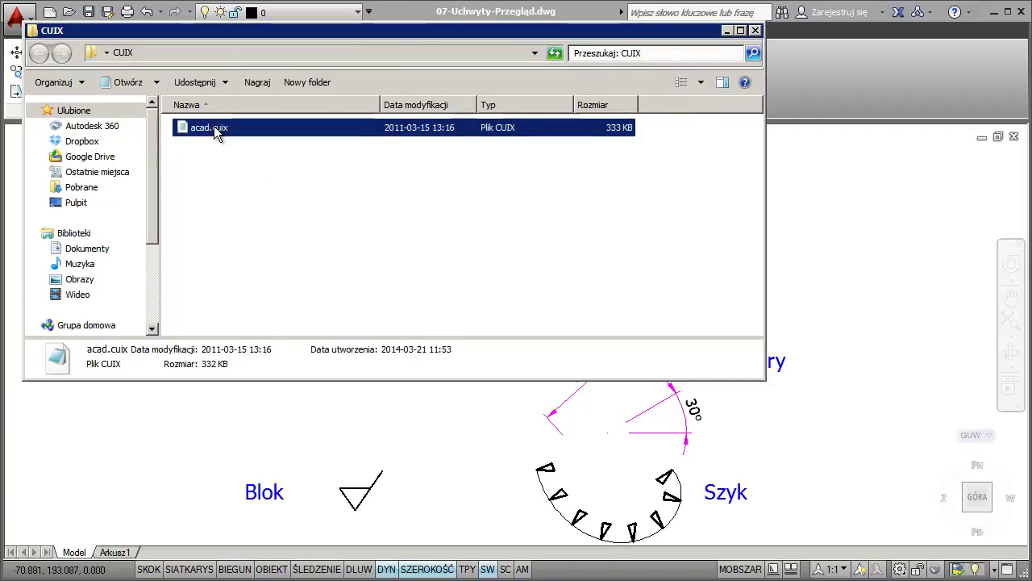
{"action": "left_click", "coordinate": [216, 131]}
{"action": "left_click_drag", "start_coordinate": [229, 129], "coordinate": [213, 129]}
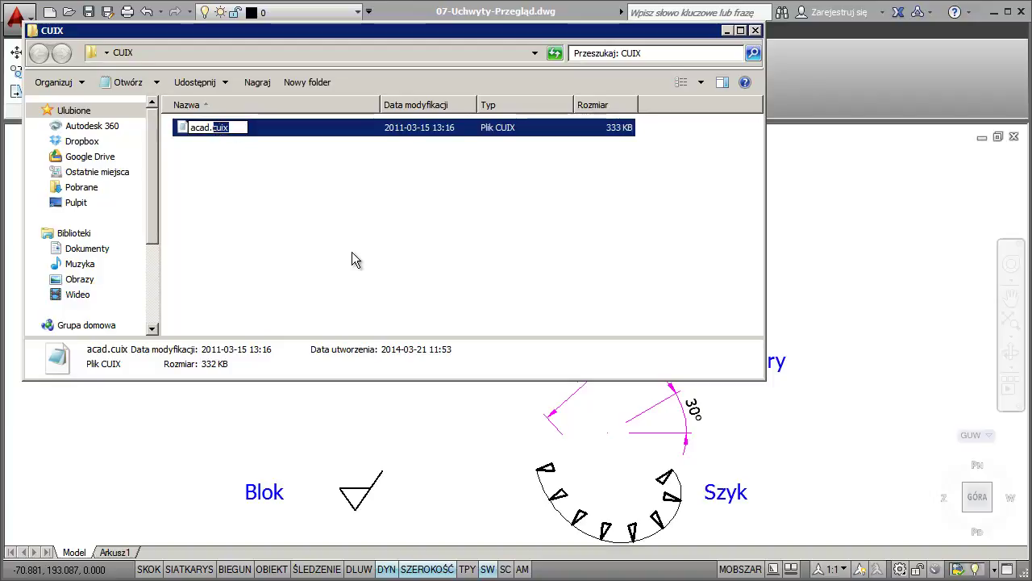
{"action": "type", "text": "zip"}
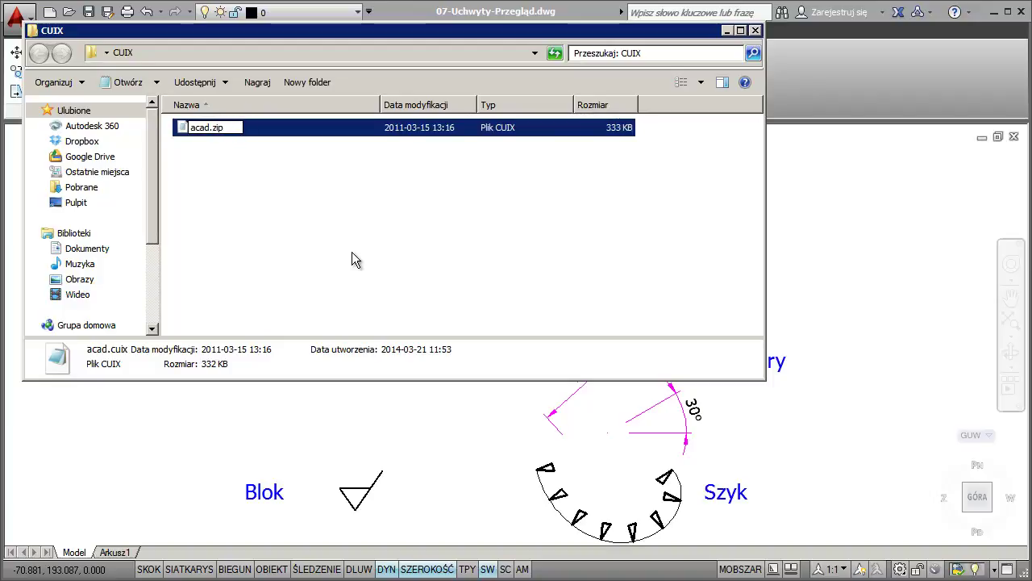
{"action": "key", "text": "Return"}
{"action": "key", "text": "Return"}
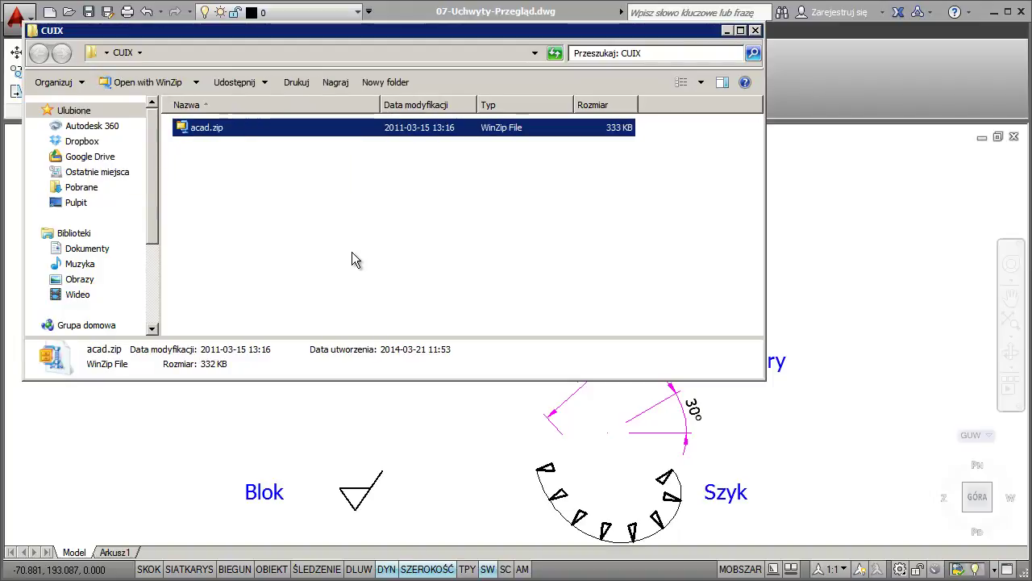
{"action": "double_click", "coordinate": [183, 136]}
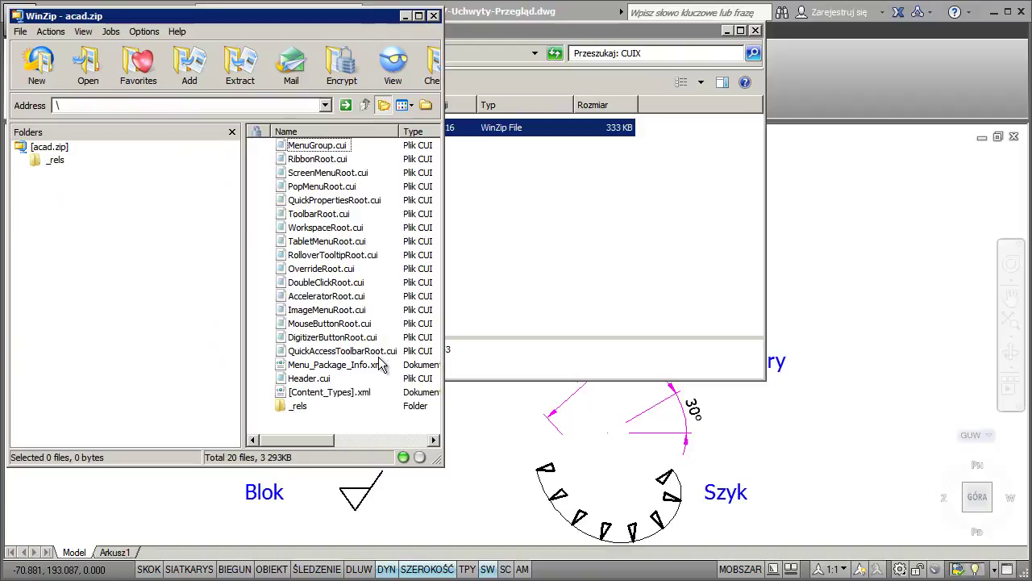
Step: Open QuickPropertiesRoot.cui from the archive to view its XML in Notepad
{"action": "double_click", "coordinate": [331, 200]}
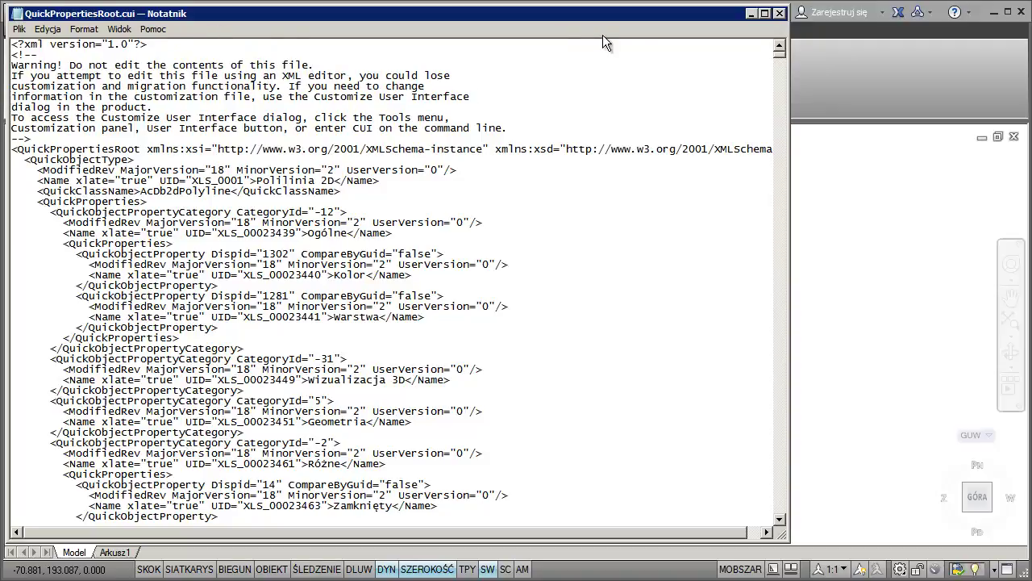
Step: Close QuickPropertiesRoot.cui in Notepad to return to the 20-file acad.zip listing
{"action": "left_click", "coordinate": [779, 12]}
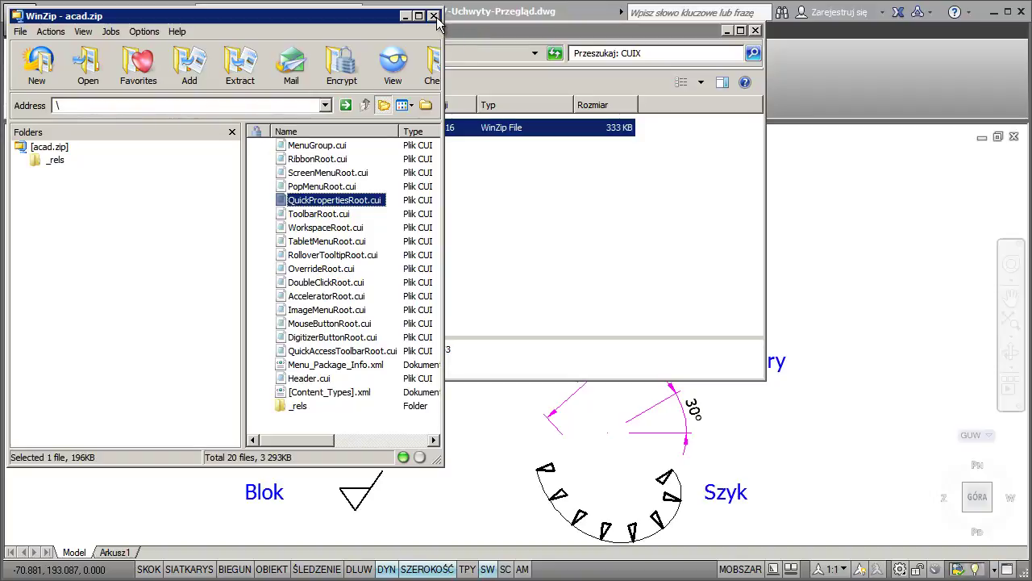
Step: Close the WinZip acad.zip window and the CUIX Explorer folder to reveal 07-Uchwyty-Przegląd.dwg
{"action": "left_click", "coordinate": [434, 16]}
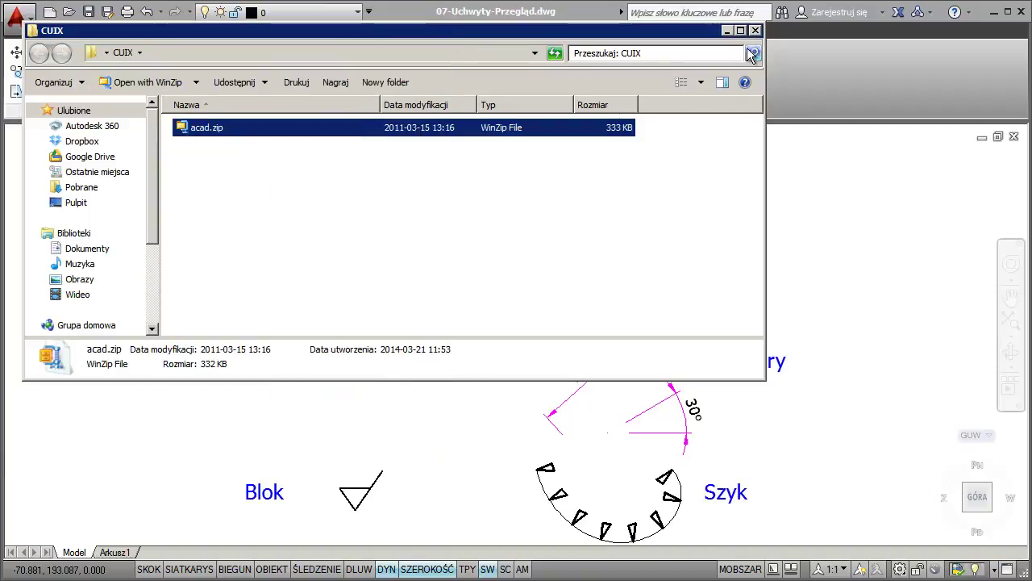
{"action": "left_click", "coordinate": [755, 31]}
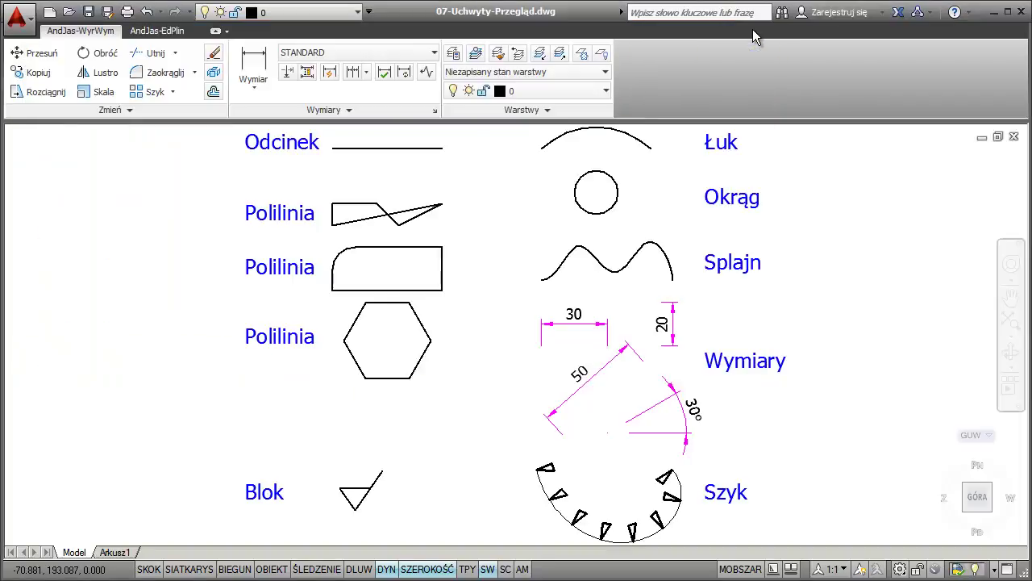